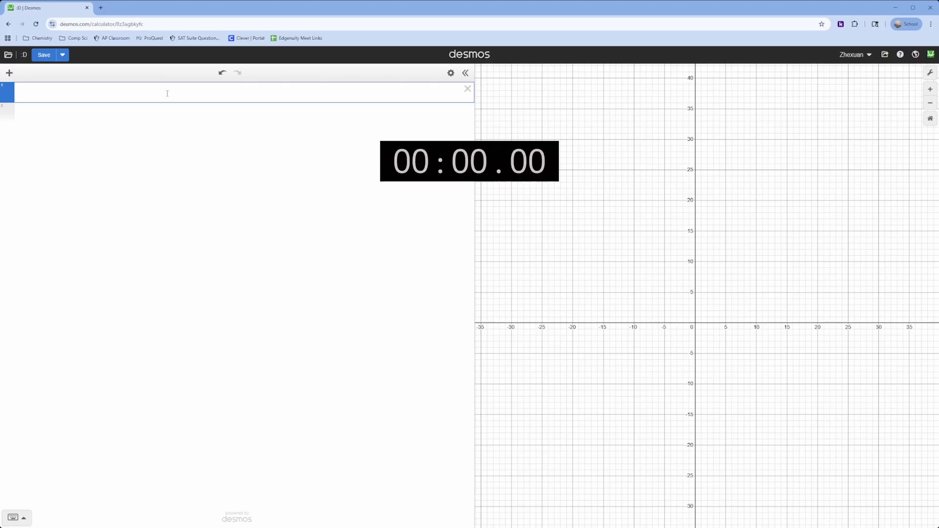
# Create a table of points (−27, 3), (−9, 0), (21, 5) and rename the y₁ column to g
pyautogui.write('table')
pyautogui.press('Return')
pyautogui.write('-')
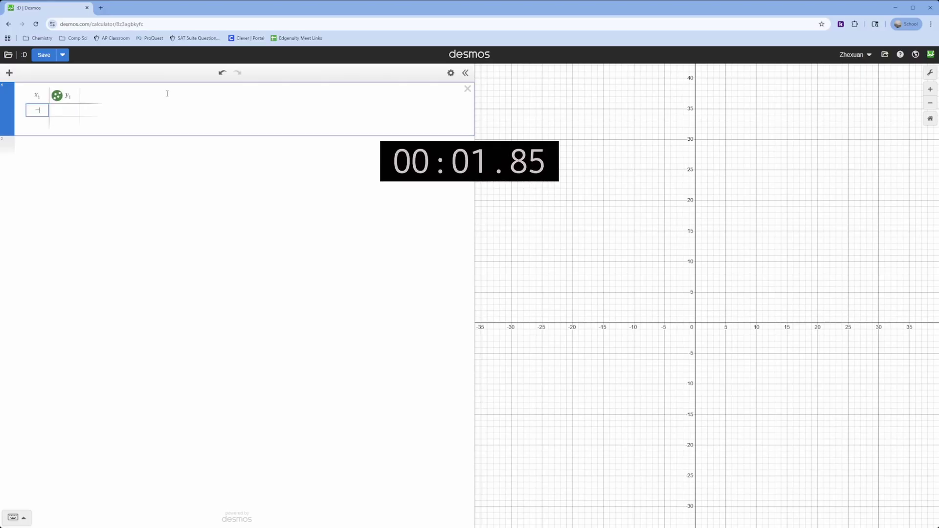
pyautogui.write('27')
pyautogui.press('Tab')
pyautogui.write('3')
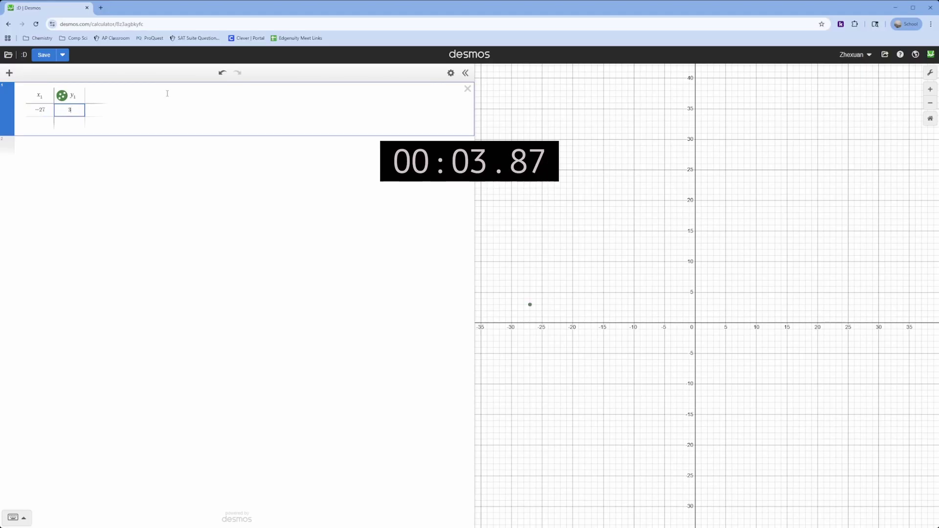
pyautogui.press('Return')
pyautogui.write('-9')
pyautogui.press('Tab')
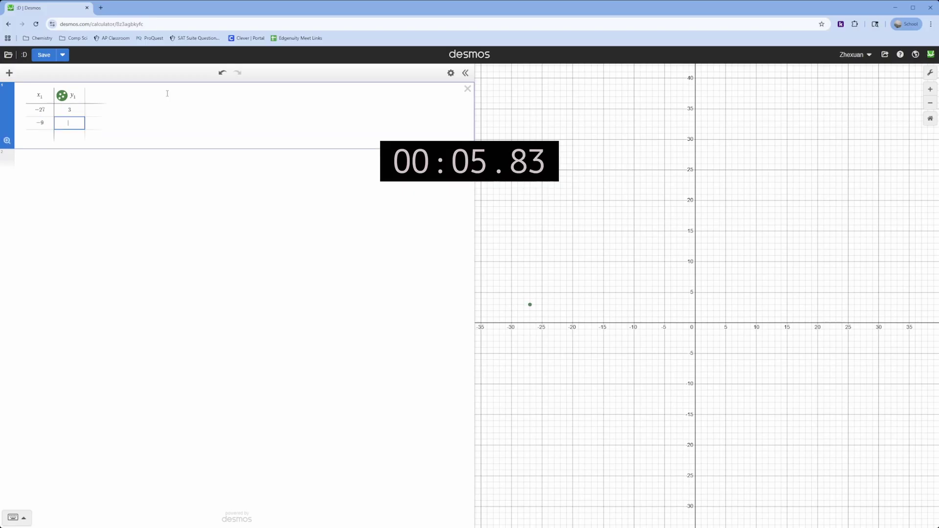
pyautogui.write('0')
pyautogui.press('Return')
pyautogui.write('21')
pyautogui.press('Tab')
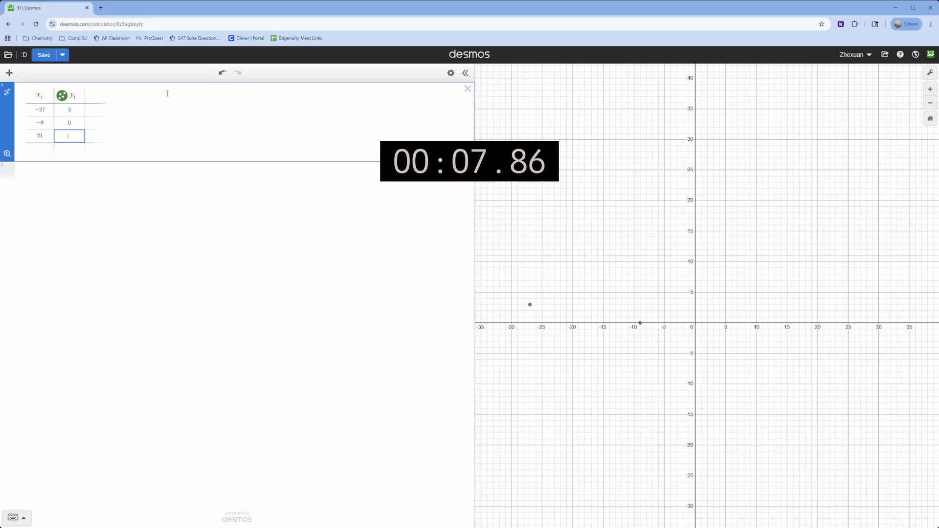
pyautogui.write('5')
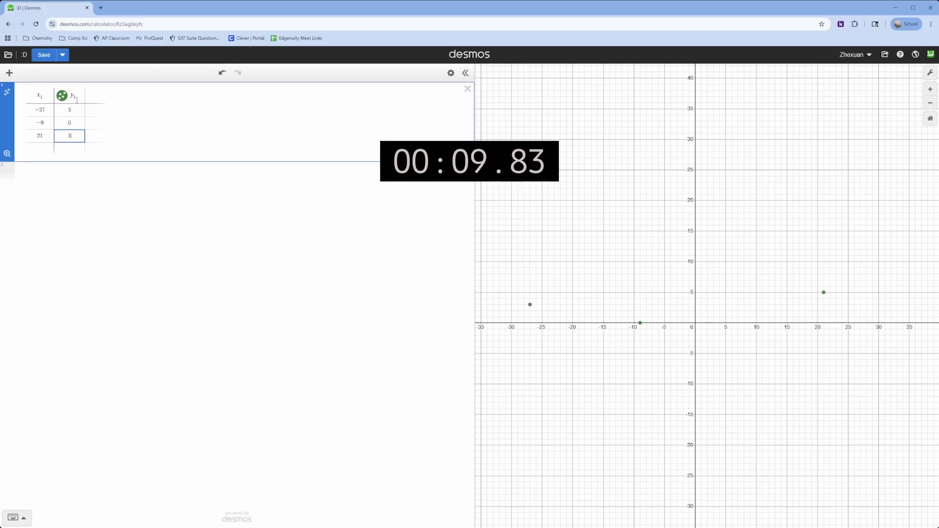
pyautogui.press('Up')
pyautogui.press('Up')
pyautogui.press('Up')
pyautogui.press('BackSpace')
# Fit the regression g ~ (ax₁+b)/(x₁+3), giving a = 4 and b = 36
pyautogui.click(59, 173)
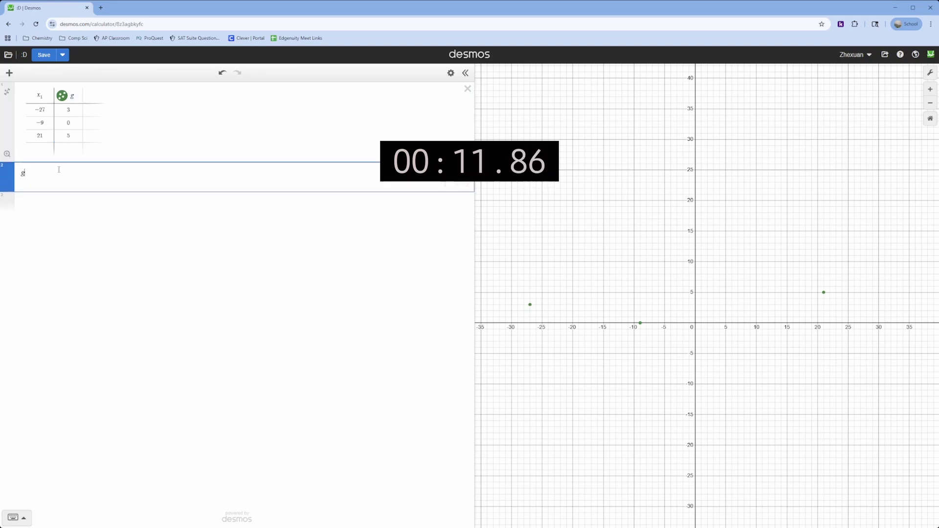
pyautogui.write('g~a/')
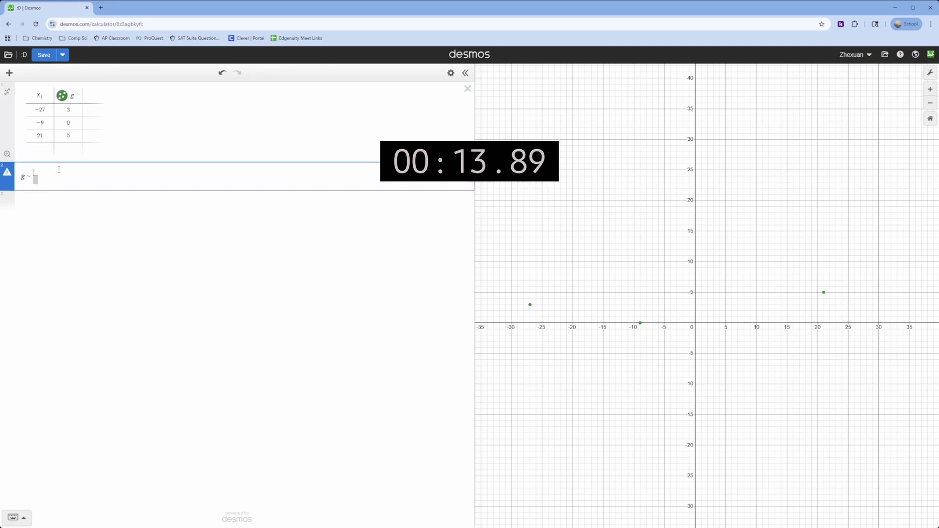
pyautogui.write('x_1')
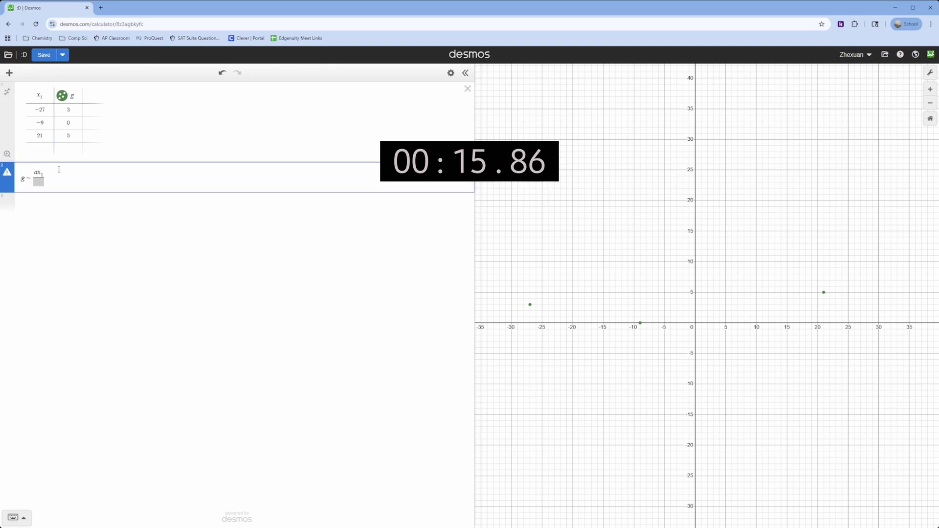
pyautogui.write('+b')
pyautogui.press('Down')
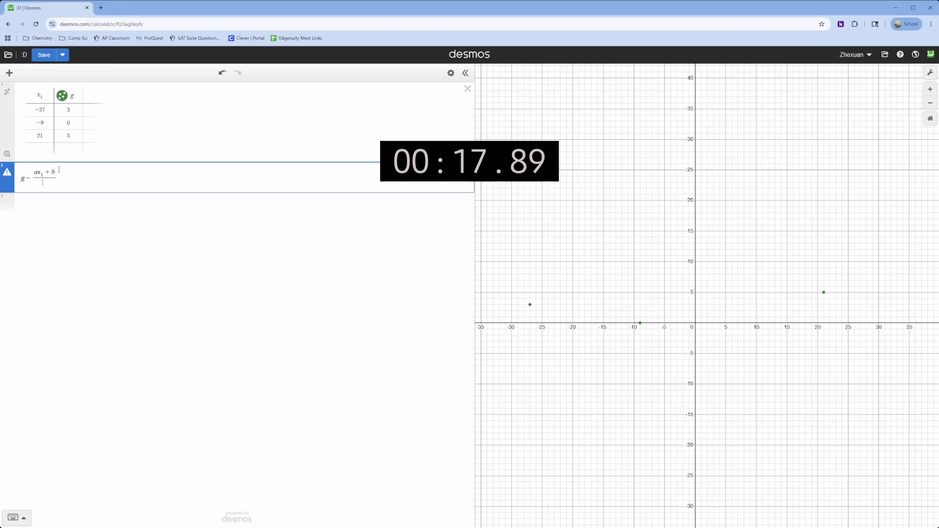
pyautogui.write('x_1+3')
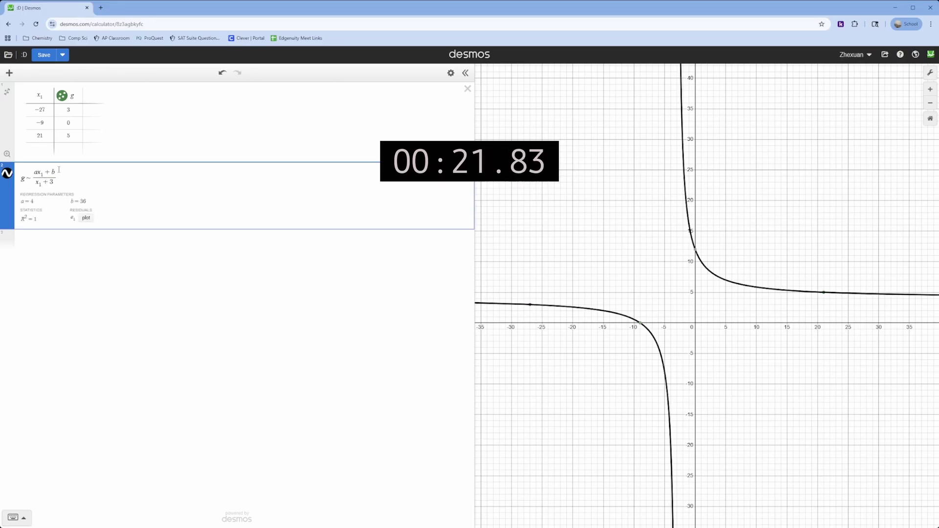
pyautogui.click(81, 201)
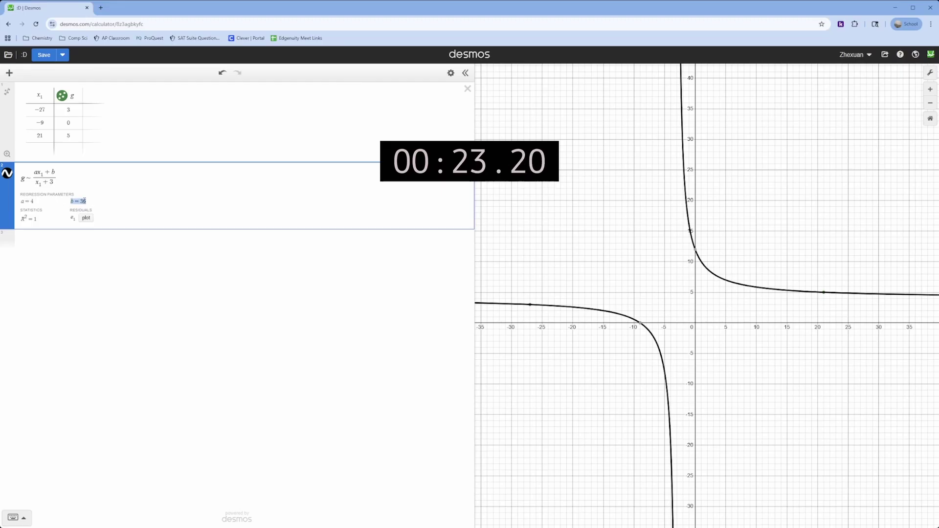
# Plot the line 4x + 36, inspect its intercept, then delete the regression row
pyautogui.click(69, 242)
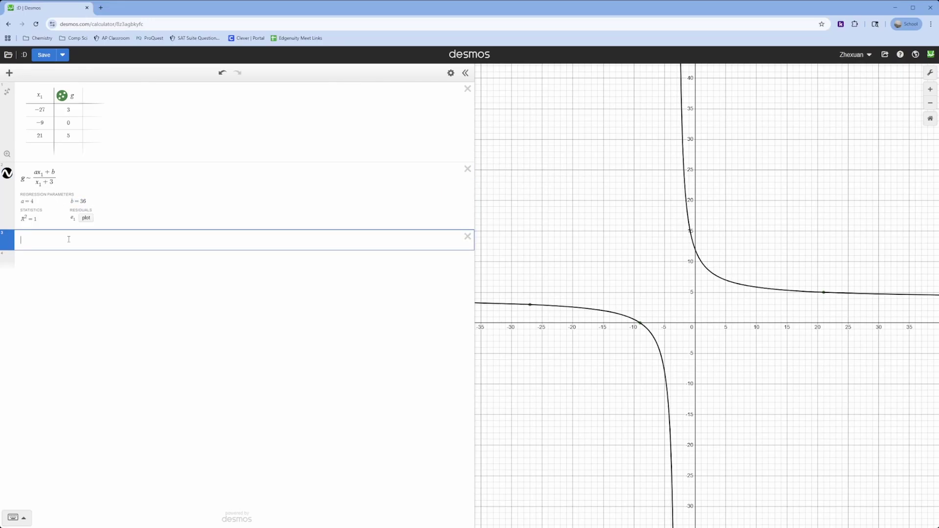
pyautogui.write('4x + 36')
pyautogui.click(688, 90)
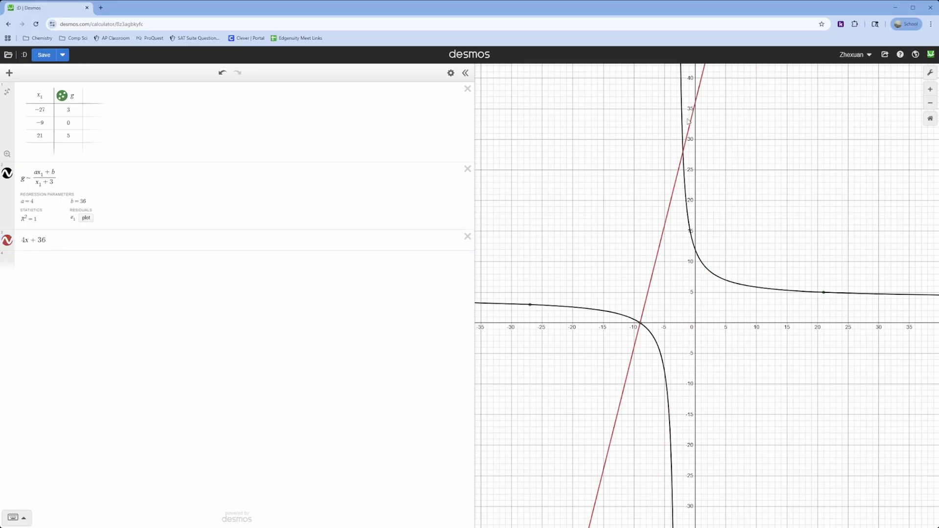
pyautogui.click(695, 105)
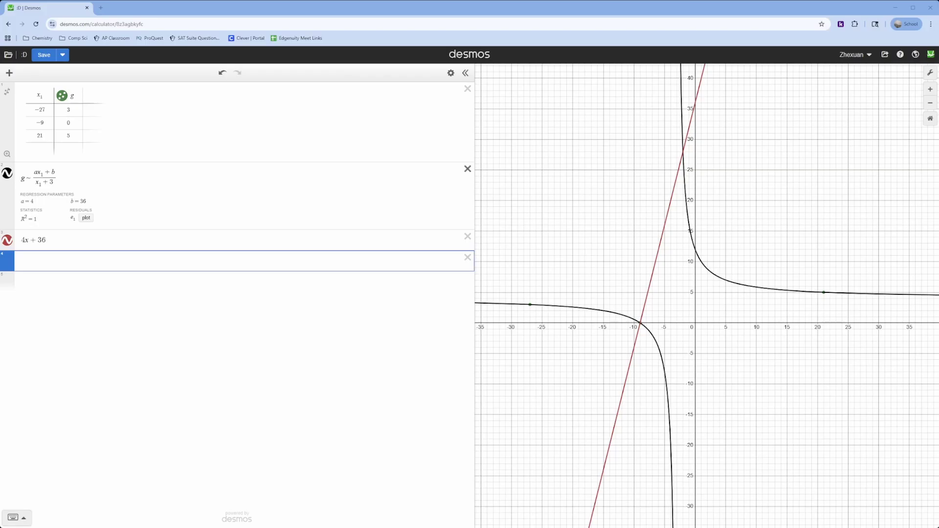
pyautogui.click(468, 169)
# Delete the 4x + 36 line and the data table, leaving an empty graph
pyautogui.click(468, 169)
pyautogui.click(468, 89)
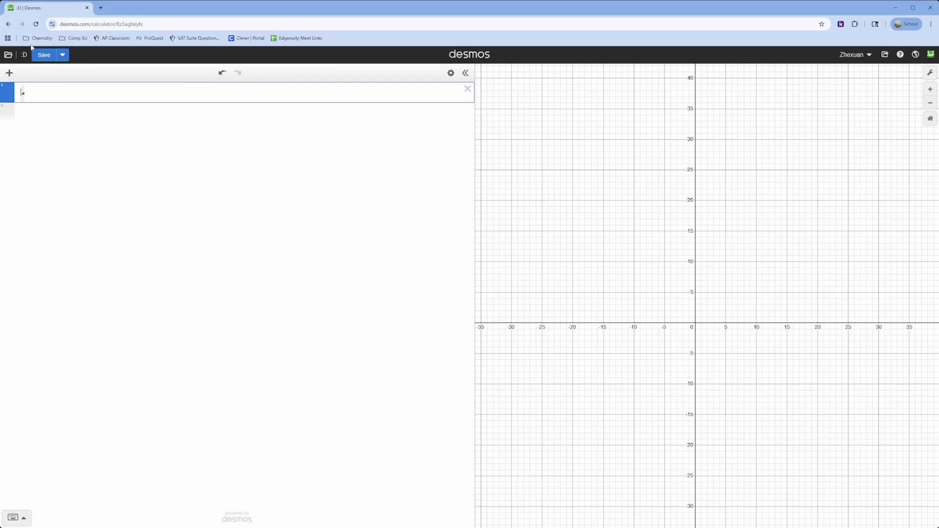
# Re-enter the table with points (−27, 3), (−9, 0), (21, 5) and begin renaming y₁ to g
pyautogui.write('tavle')
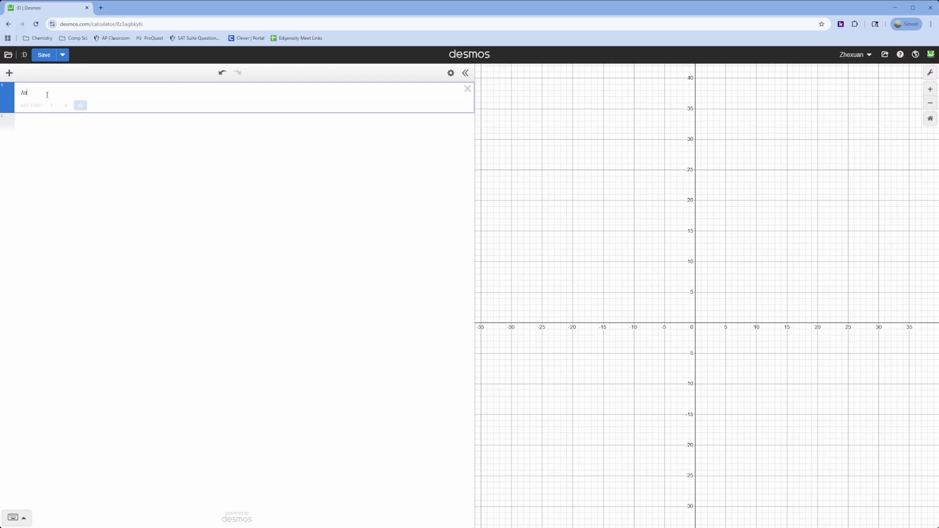
pyautogui.press('BackSpace')
pyautogui.press('BackSpace')
pyautogui.press('BackSpace')
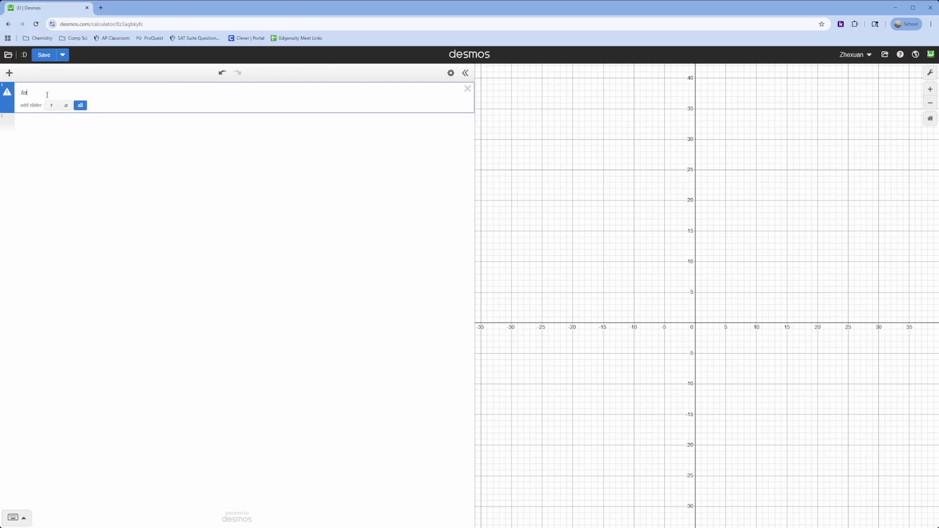
pyautogui.write('ble')
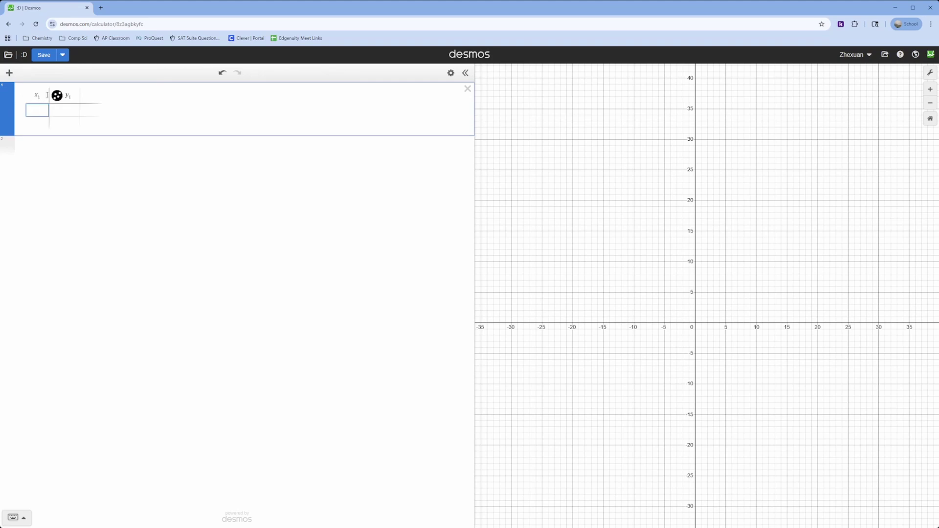
pyautogui.write('-27')
pyautogui.press('Tab')
pyautogui.write('3')
pyautogui.press('Return')
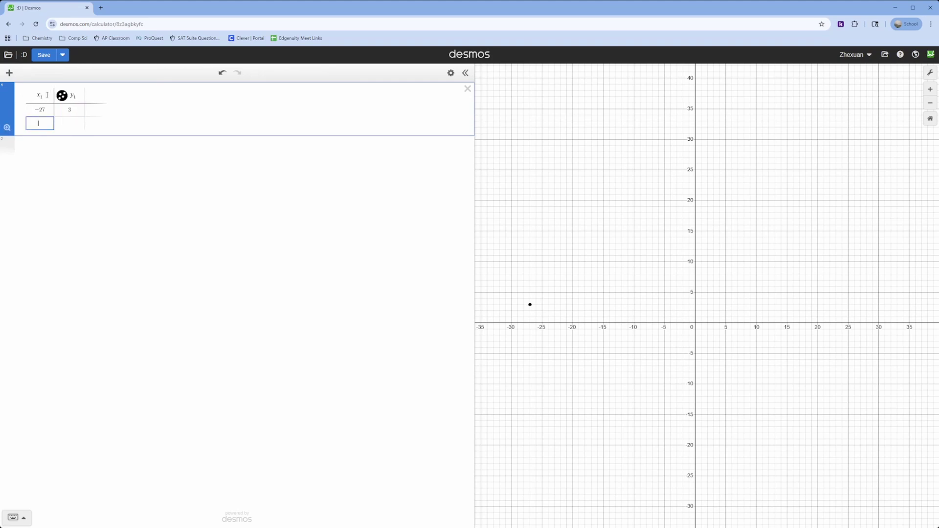
pyautogui.write('-9')
pyautogui.press('Tab')
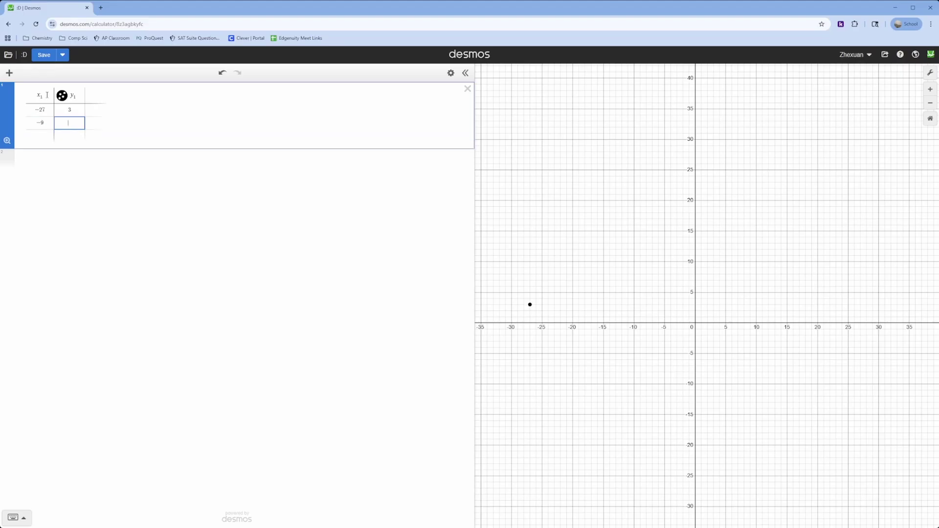
pyautogui.press('Return')
pyautogui.write('21')
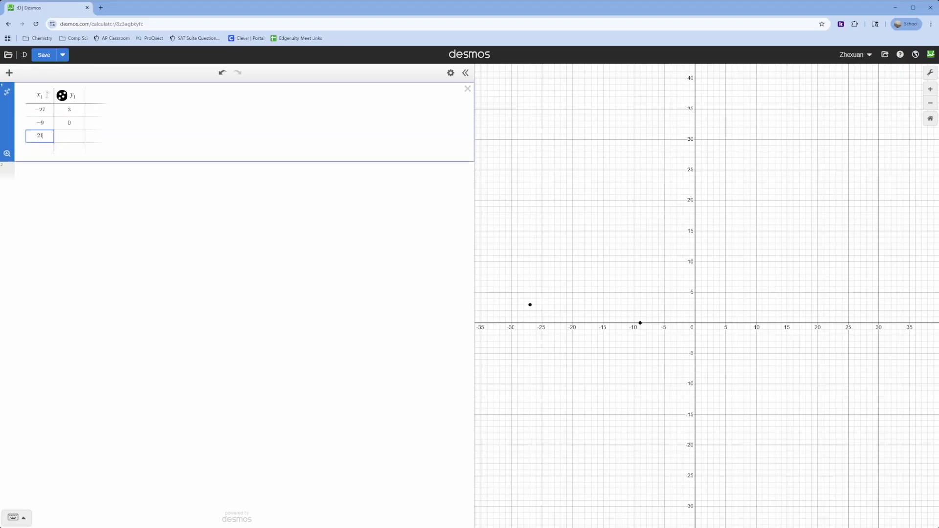
pyautogui.press('Tab')
pyautogui.click(45, 181)
pyautogui.click(71, 96)
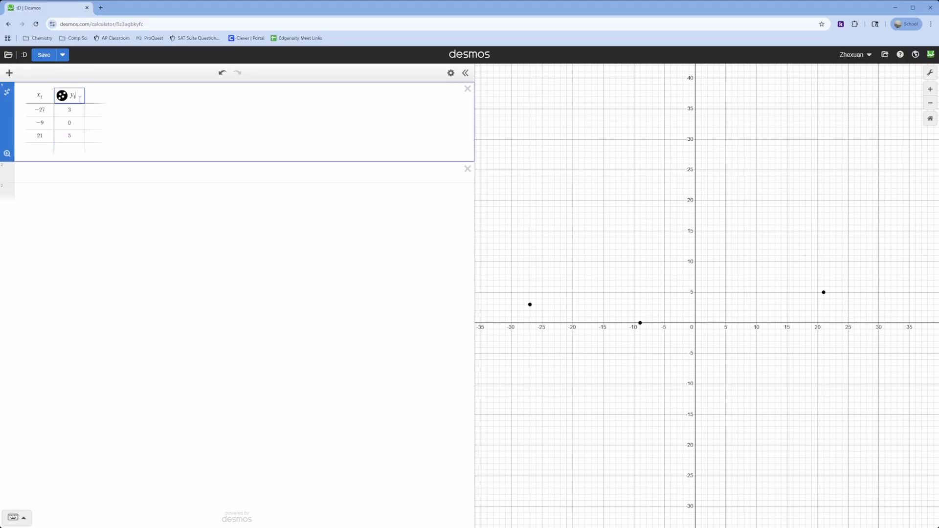
# Type the regression g ~ f(x)/(x+3) and subscript its denominator to x₁ + 3
pyautogui.click(81, 174)
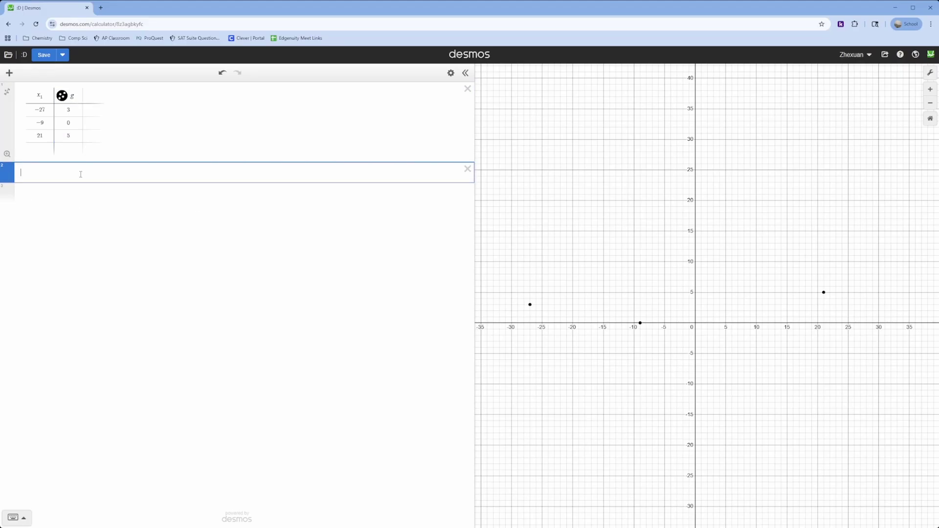
pyautogui.write('g')
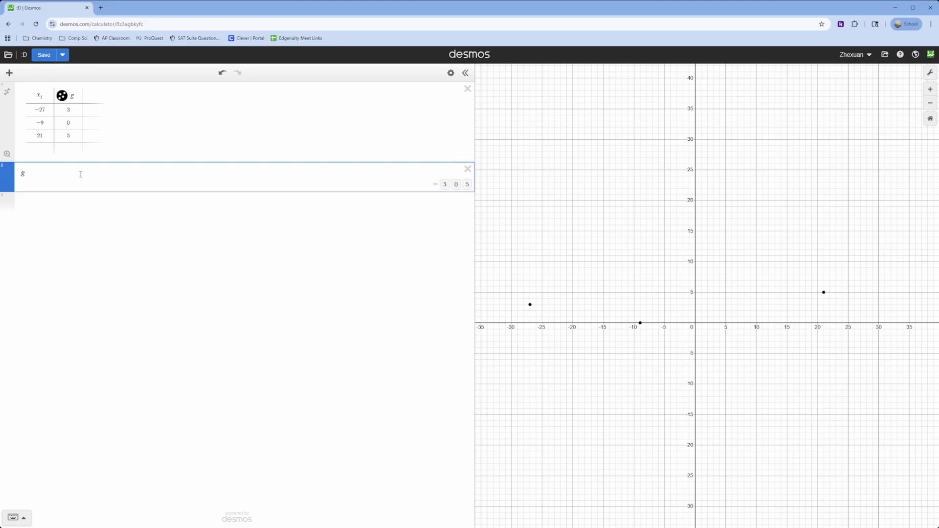
pyautogui.write('~')
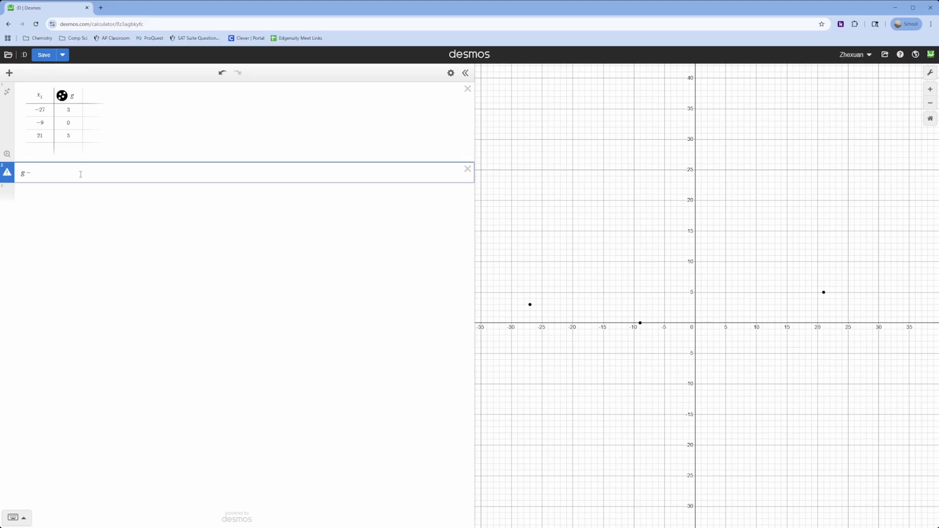
pyautogui.write('f')
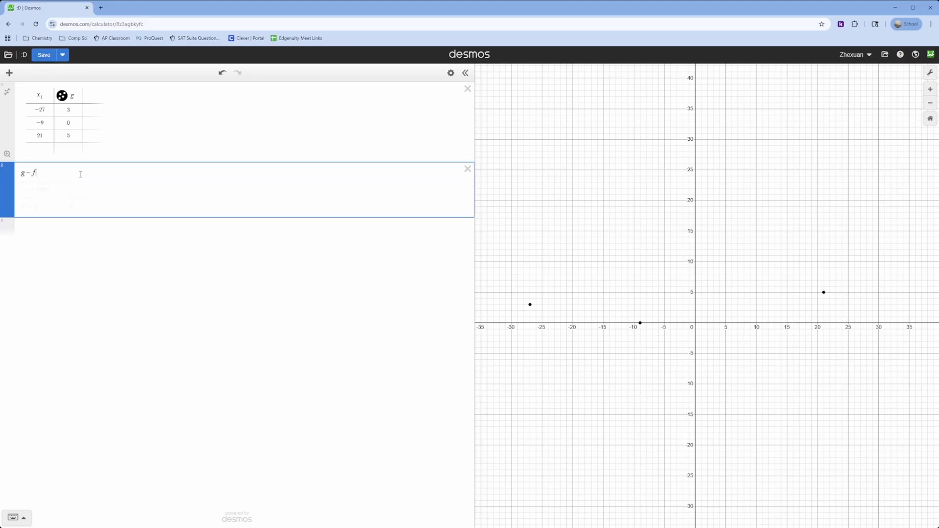
pyautogui.write('(x)/')
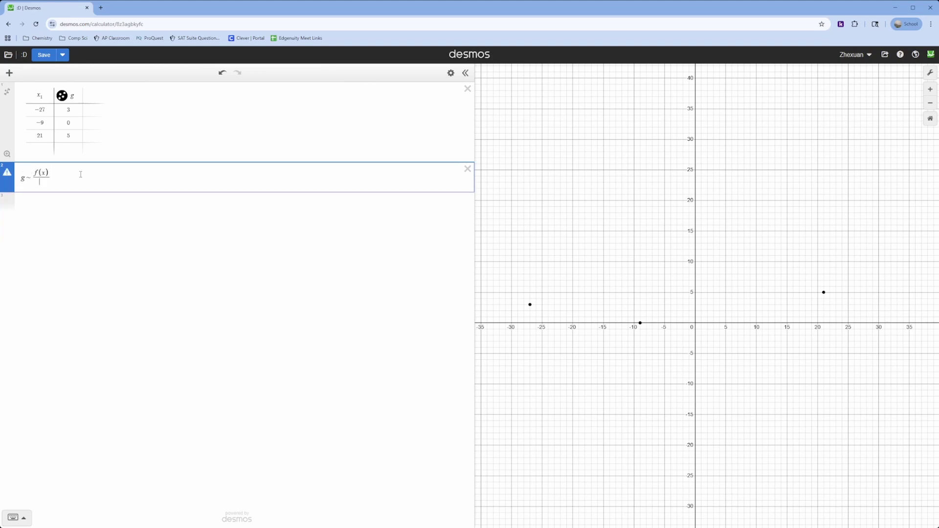
pyautogui.write('x+3')
pyautogui.doubleClick(35, 183)
pyautogui.click(36, 183)
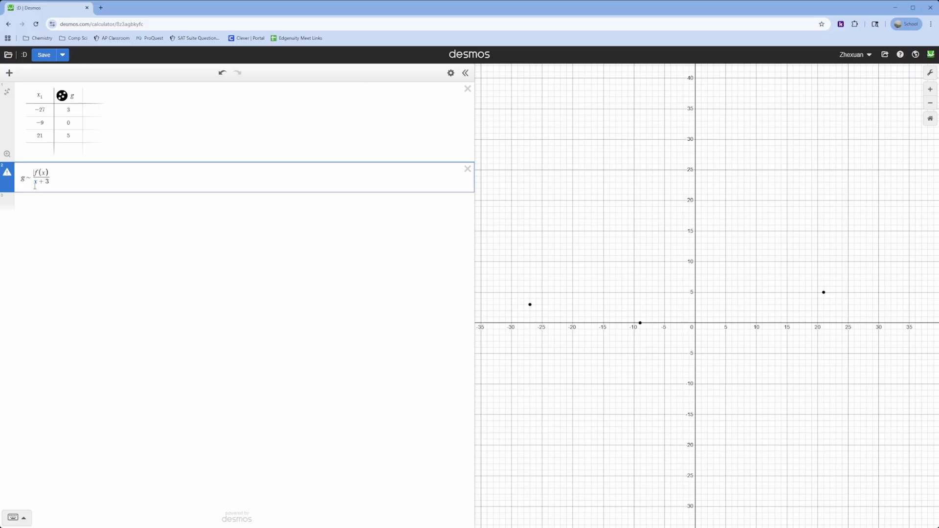
pyautogui.click(41, 96)
pyautogui.click(38, 185)
pyautogui.write('_1 + 3)')
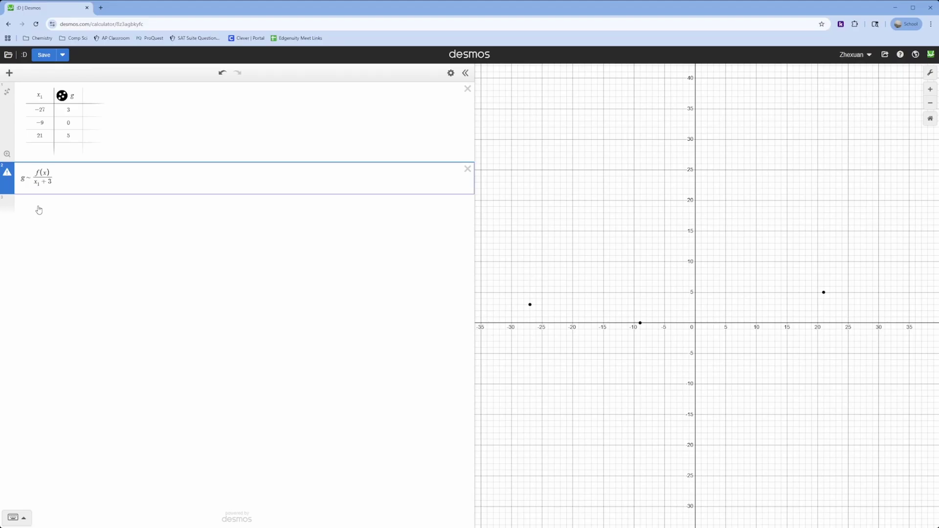
# Replace the numerator with ax₁ + b so the fit gives a = 4, b = 36
pyautogui.moveTo(50, 172); pyautogui.dragTo(40, 172)
pyautogui.write('ax')
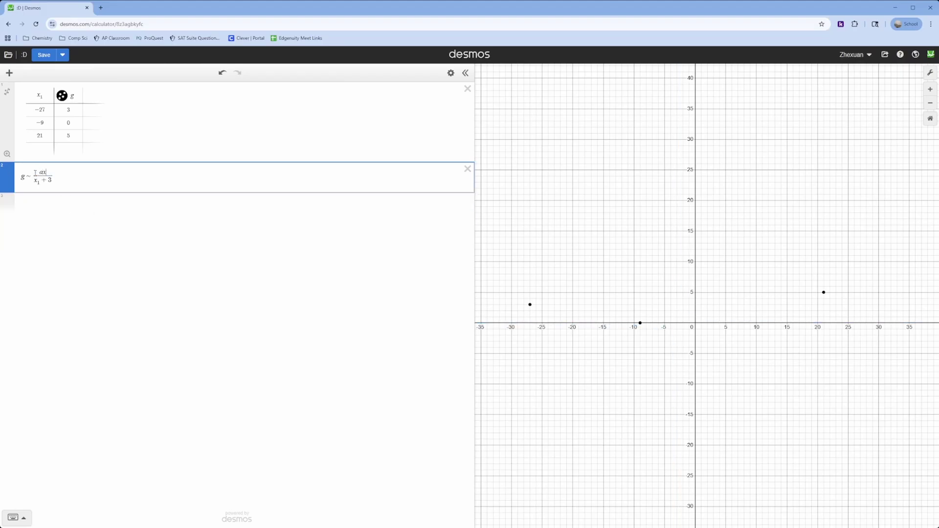
pyautogui.write('+b')
pyautogui.moveTo(41, 172); pyautogui.dragTo(39, 173)
pyautogui.write('_1')
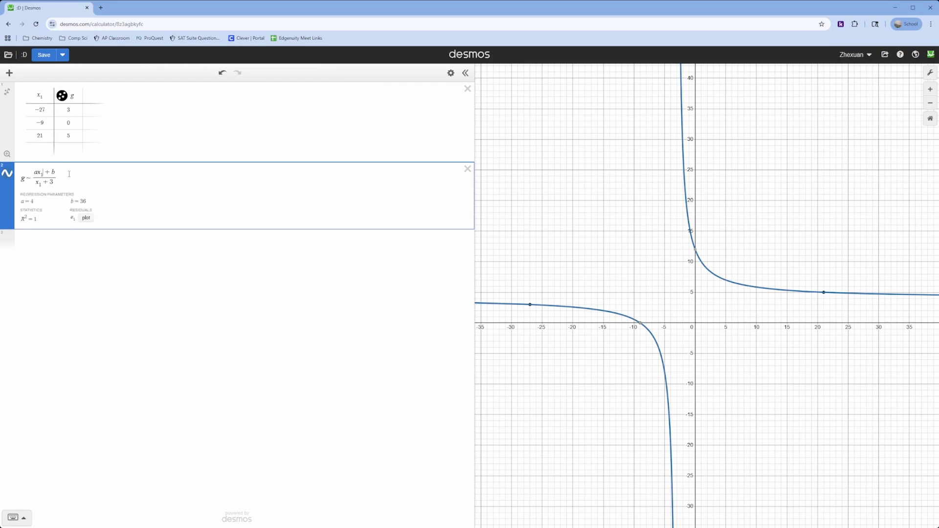
pyautogui.moveTo(92, 201); pyautogui.dragTo(20, 206)
pyautogui.click(43, 172)
# Graph the line f(x) = ax + b from the fitted parameters
pyautogui.hotkey('ctrl', 'a')
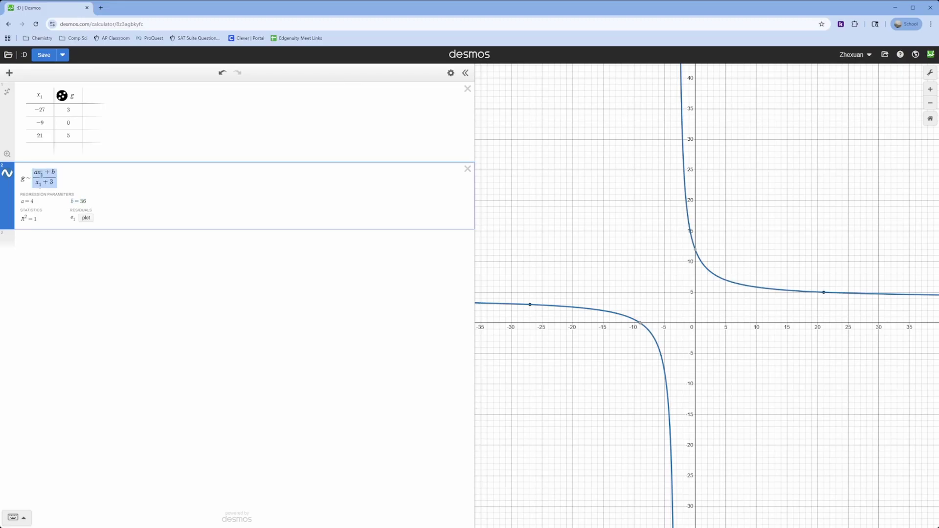
pyautogui.click(28, 243)
pyautogui.write('f')
pyautogui.write('(x) + ')
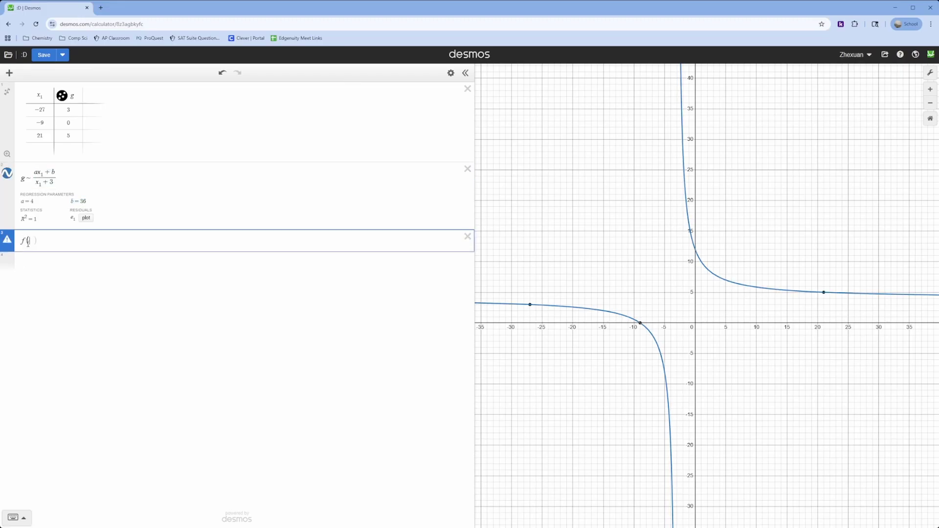
pyautogui.write('a')
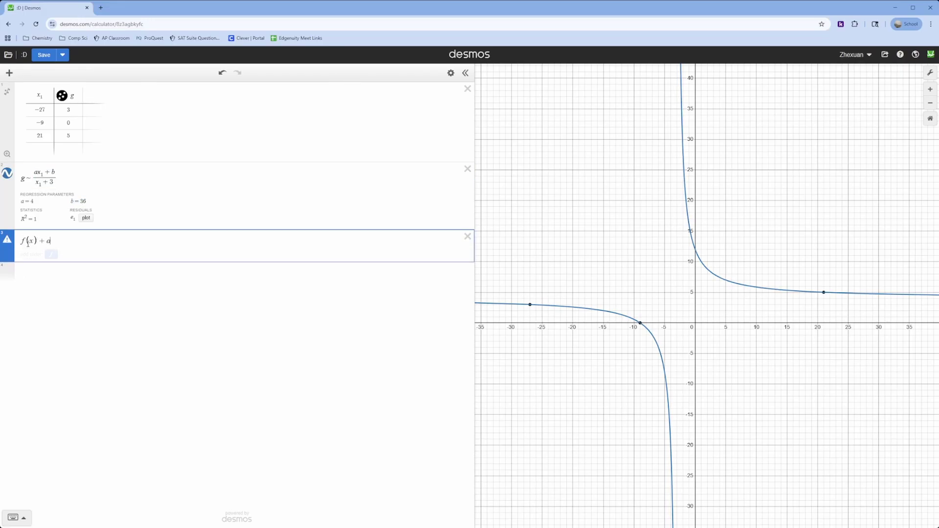
pyautogui.write('x + b')
pyautogui.press('BackSpace')
pyautogui.write('=ax')
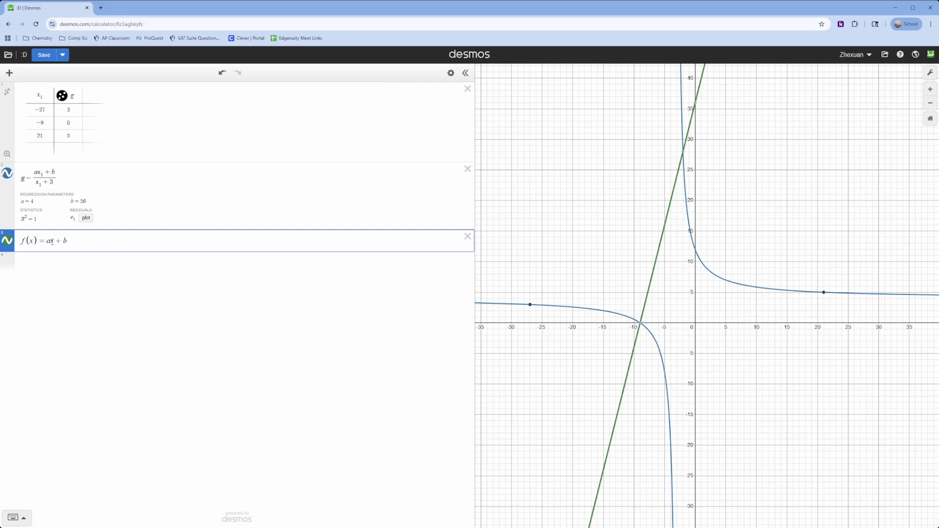
# Compare the a and b in the line with the regression's fitted values
pyautogui.click(35, 197)
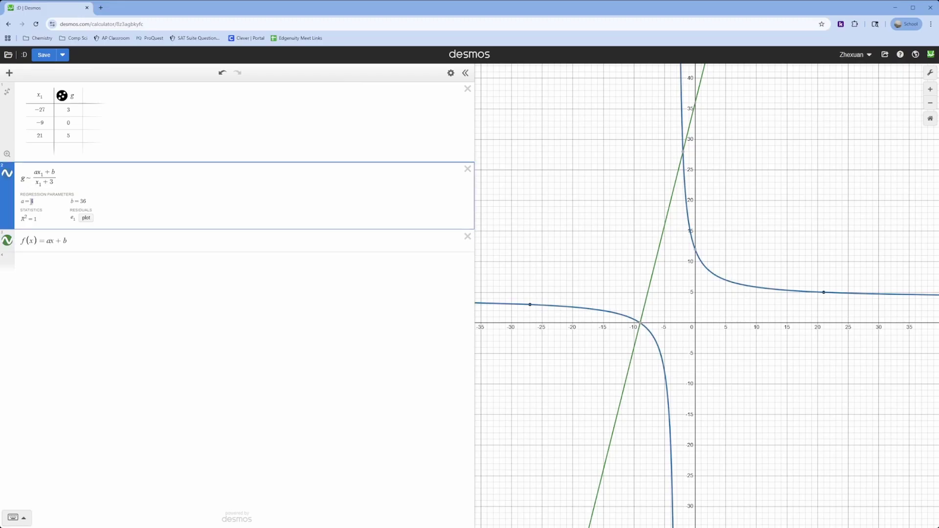
pyautogui.doubleClick(48, 241)
pyautogui.click(87, 201)
pyautogui.click(65, 248)
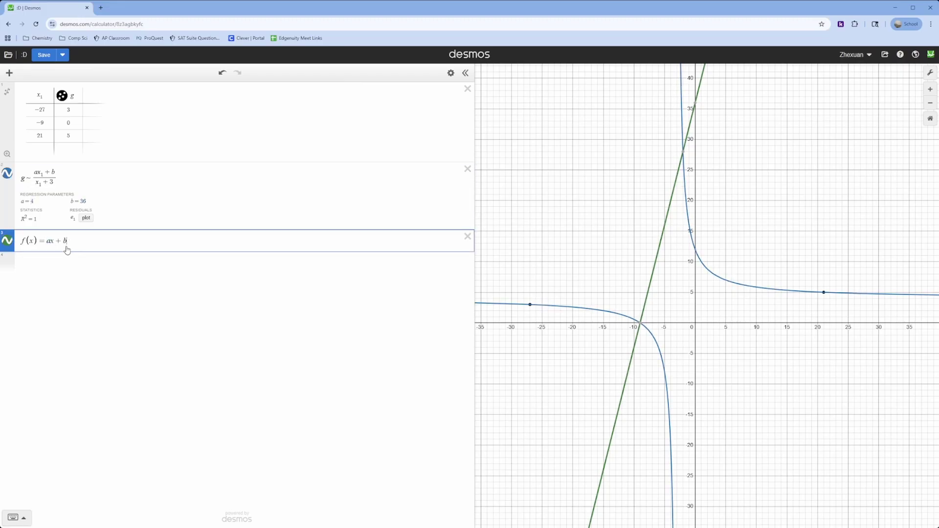
pyautogui.doubleClick(64, 241)
pyautogui.moveTo(696, 107)
pyautogui.click(67, 243)
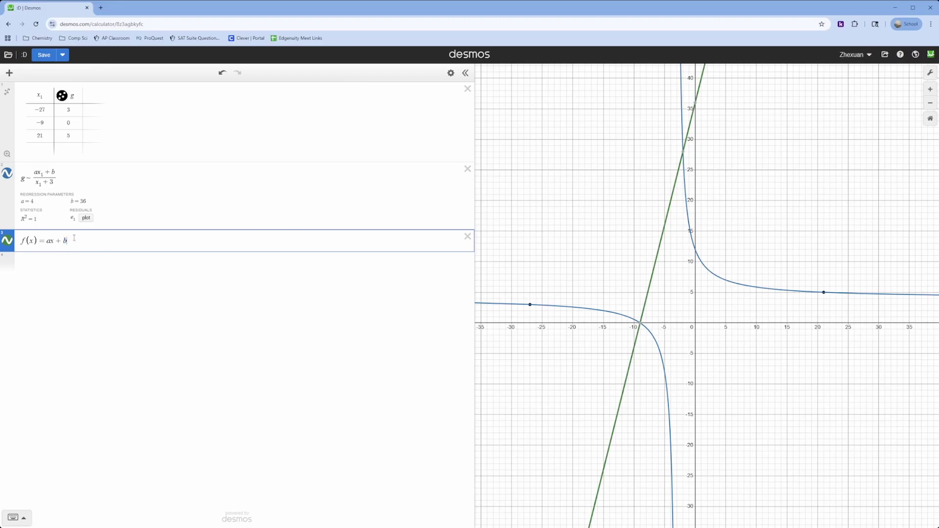
pyautogui.doubleClick(64, 241)
# Show the line's y-intercept at (0, 36), then review the regression's numerator and fitted a and b
pyautogui.moveTo(734, 103); pyautogui.dragTo(738, 209)
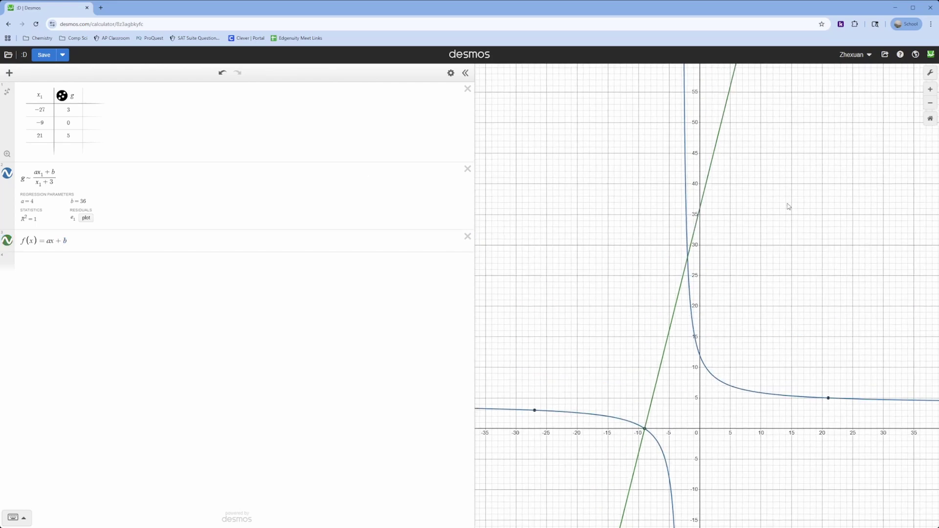
pyautogui.click(701, 212)
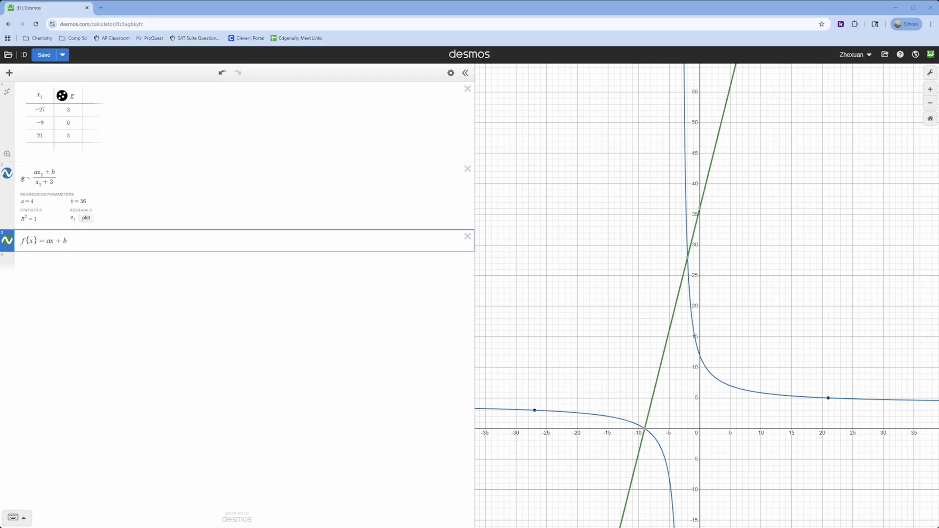
pyautogui.press('Up')
pyautogui.hotkey('shift', 'Left')
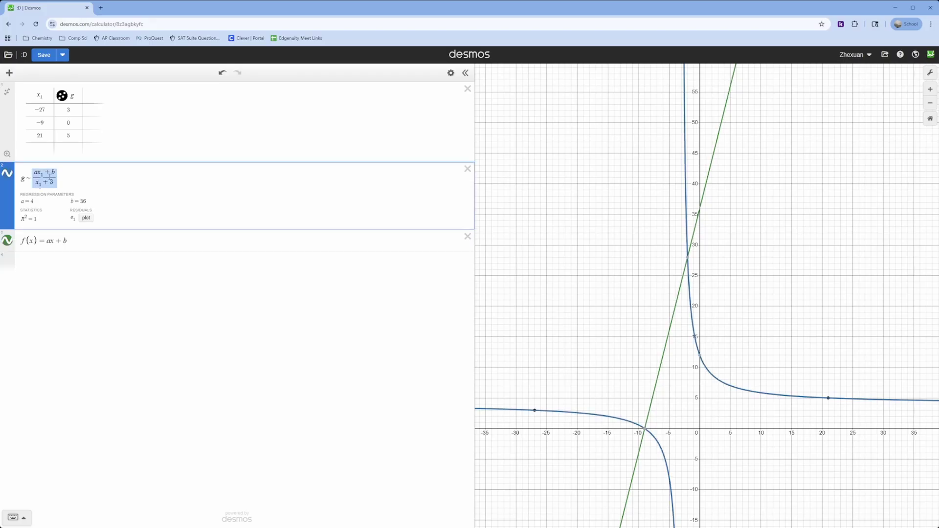
pyautogui.click(69, 176)
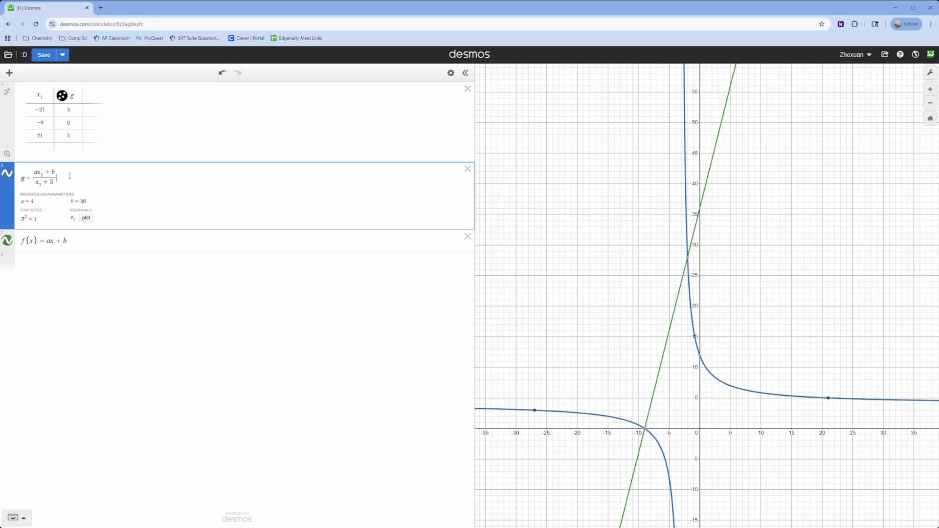
pyautogui.doubleClick(22, 180)
pyautogui.moveTo(34, 173); pyautogui.dragTo(52, 184)
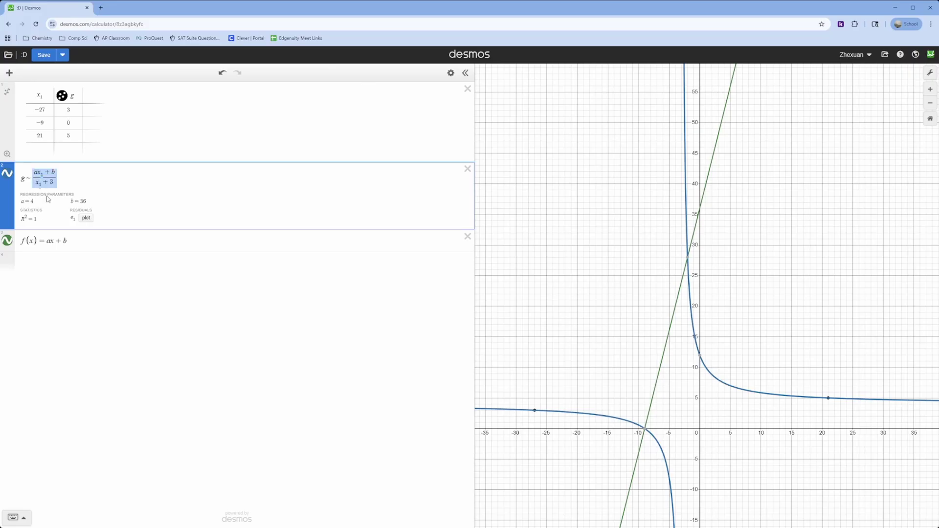
pyautogui.click(29, 202)
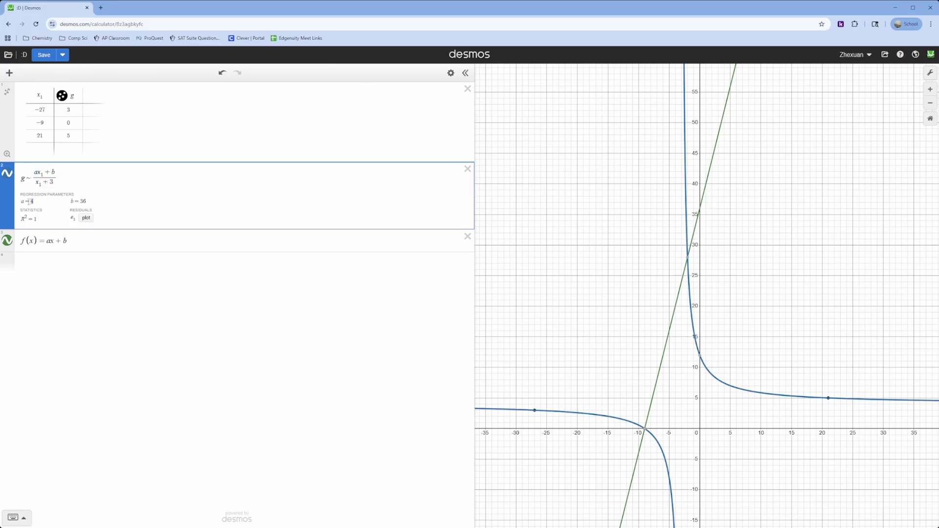
pyautogui.click(74, 202)
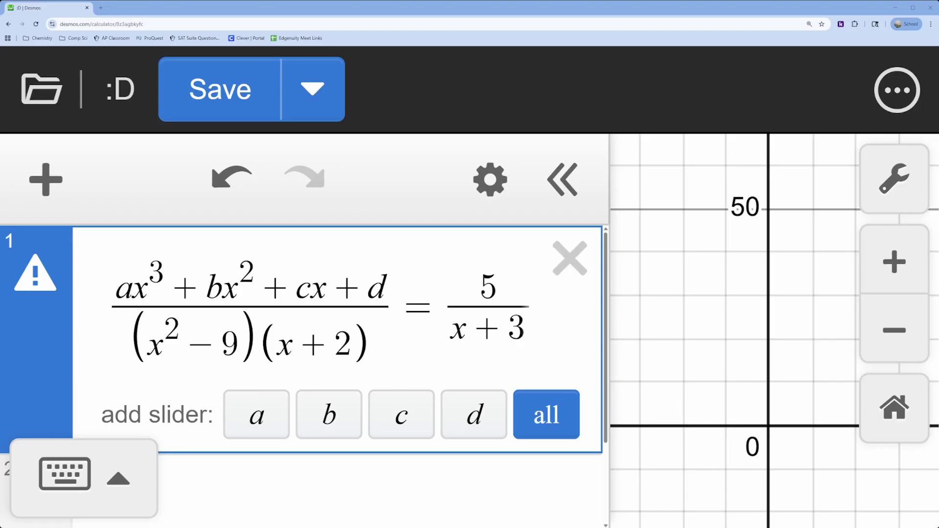
# Zoom the page out and change the equation's '=' to '~' to make it a regression
pyautogui.hotkey('ctrl', '-')
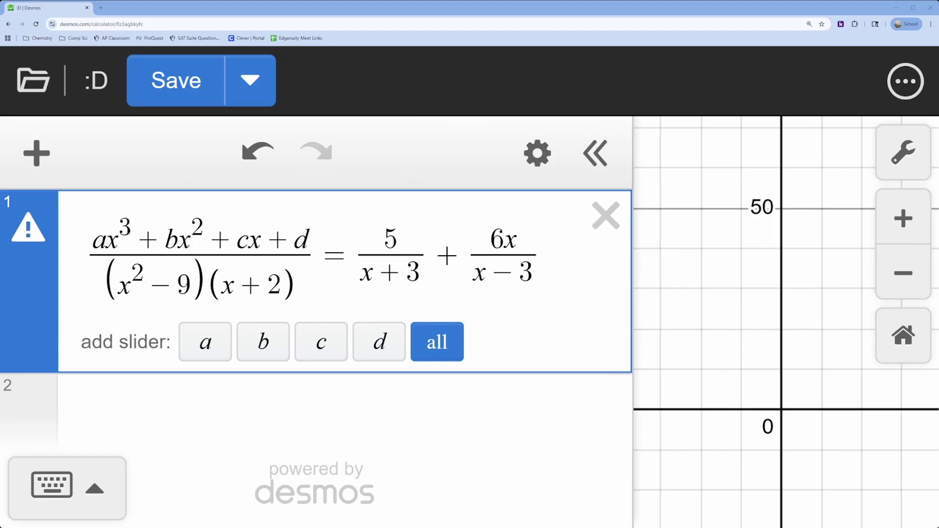
pyautogui.hotkey('ctrl', '-')
pyautogui.hotkey('ctrl', '-')
pyautogui.hotkey('ctrl', '-')
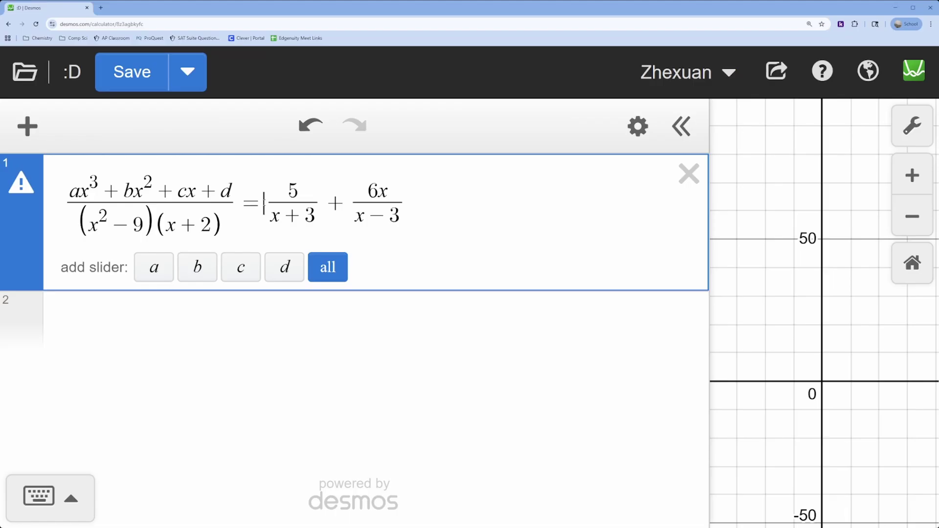
pyautogui.press('BackSpace')
pyautogui.write('~')
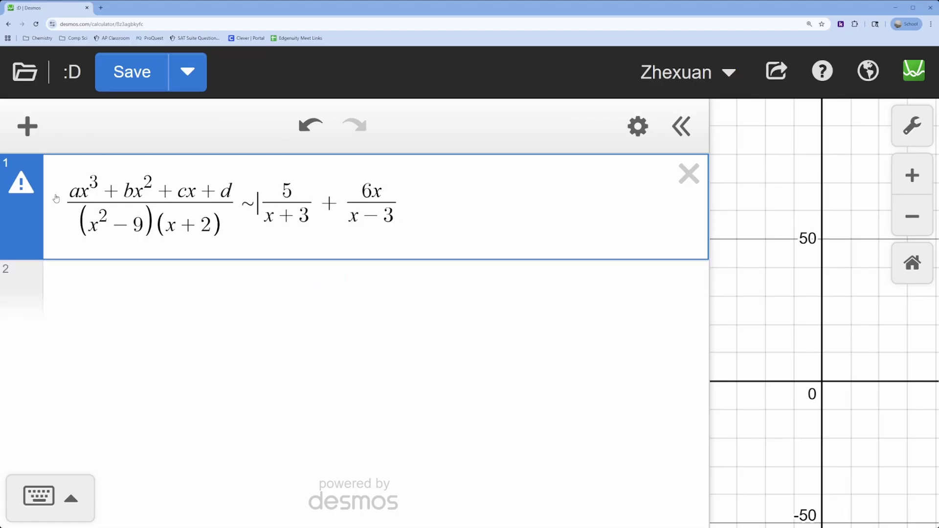
# Add the _1 subscript to every x on both sides of the regression
pyautogui.click(87, 193)
pyautogui.write('_1')
pyautogui.click(143, 193)
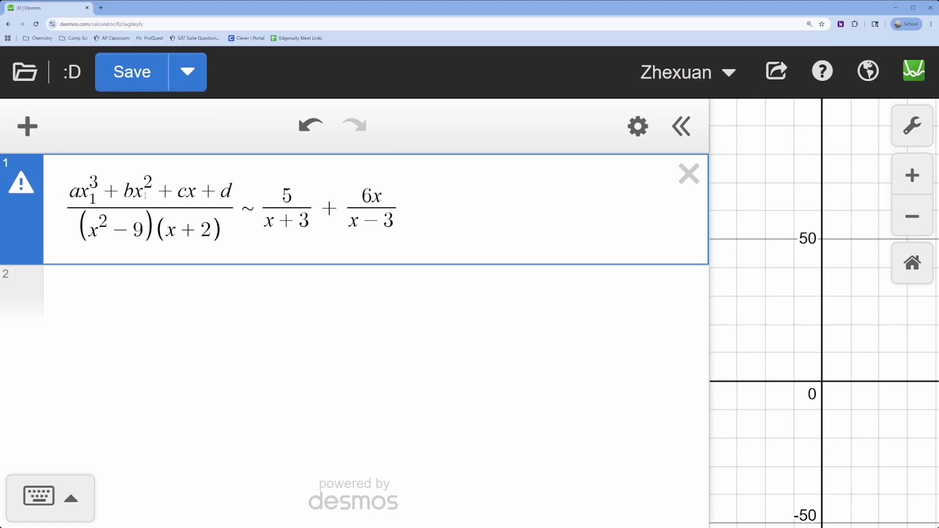
pyautogui.write('_1')
pyautogui.click(195, 194)
pyautogui.write('_1')
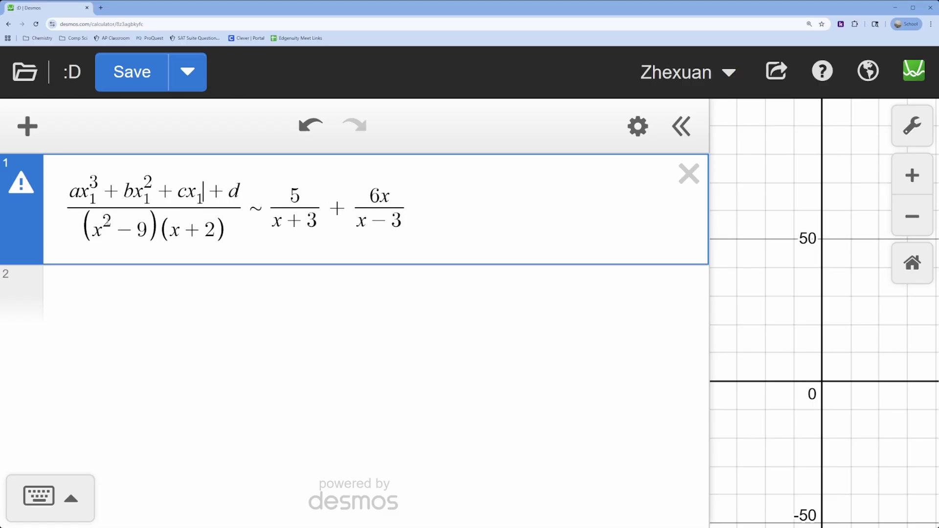
pyautogui.click(101, 233)
pyautogui.write('_1')
pyautogui.click(179, 230)
pyautogui.write('_1')
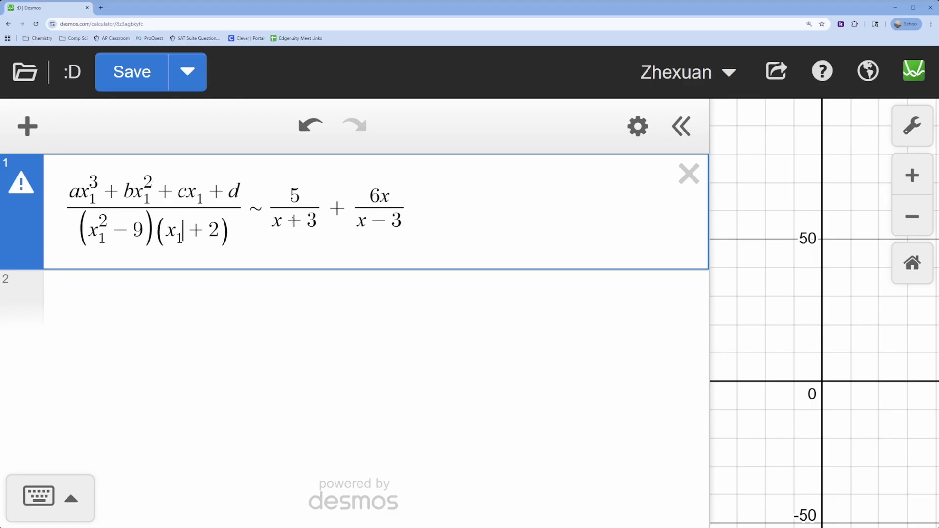
pyautogui.click(281, 223)
pyautogui.write('_1')
pyautogui.click(373, 222)
pyautogui.write('_1')
pyautogui.click(400, 197)
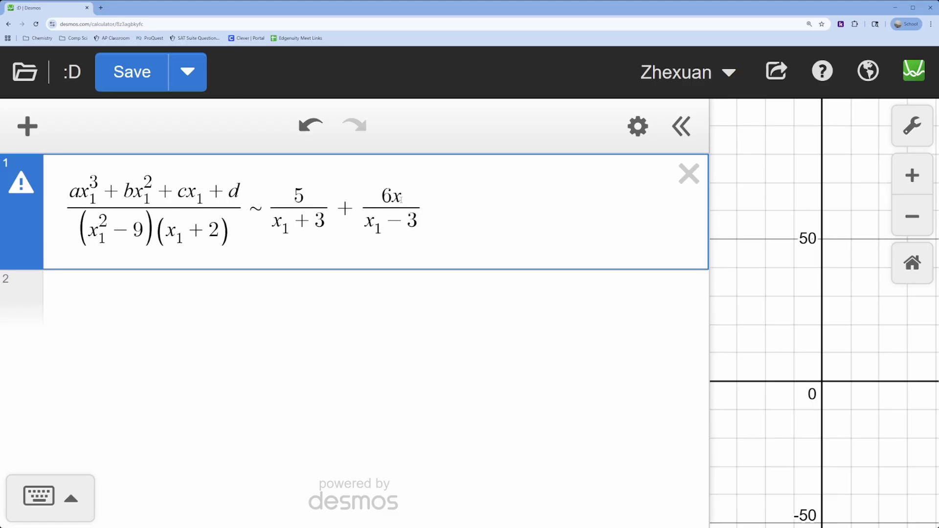
pyautogui.write('_1')
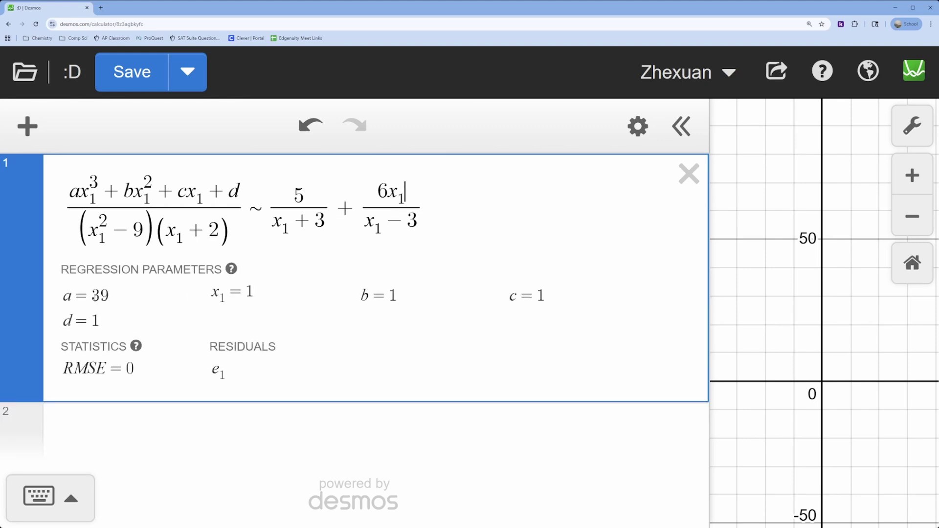
# Review the fitted values a = 39 and the parameter x₁ = 1
pyautogui.doubleClick(92, 293)
pyautogui.doubleClick(263, 300)
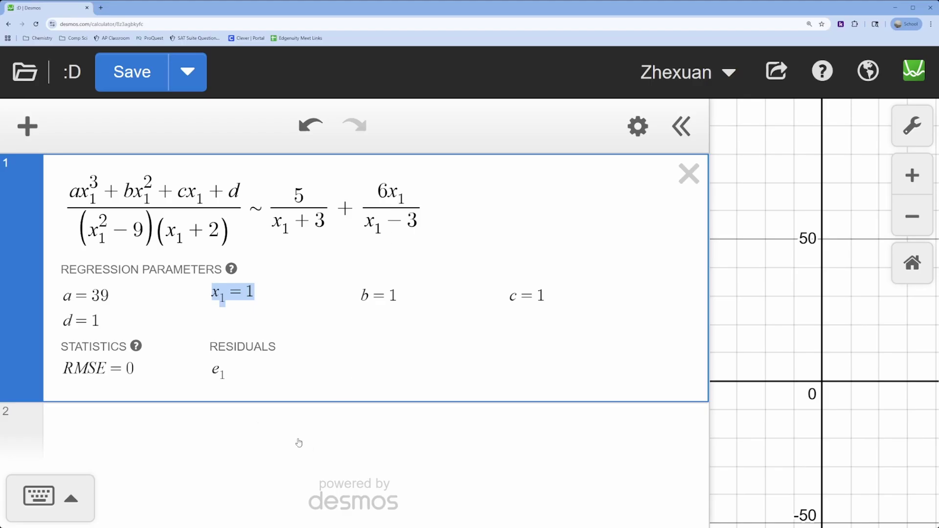
pyautogui.click(247, 422)
# Define x₁ = 1 in row 2 so the fit becomes a = 42, b = c = d = 0
pyautogui.write('x1')
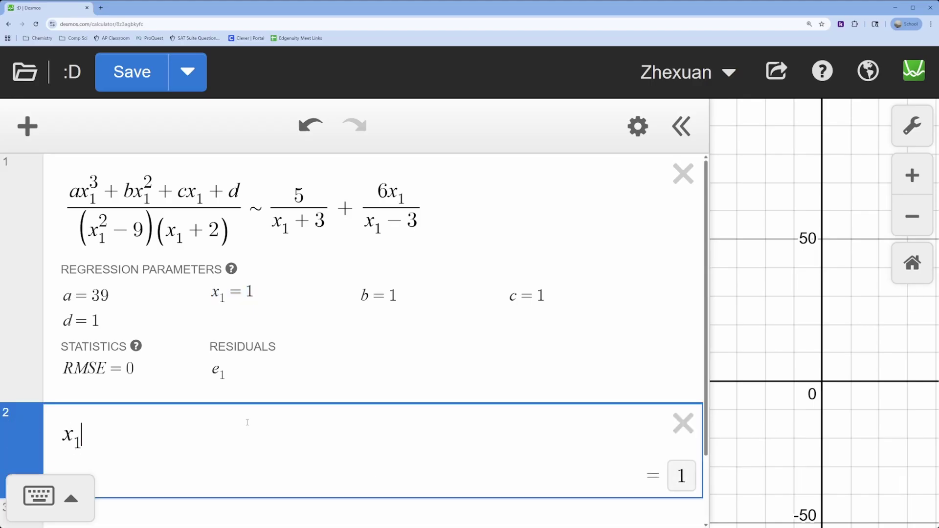
pyautogui.write('=1')
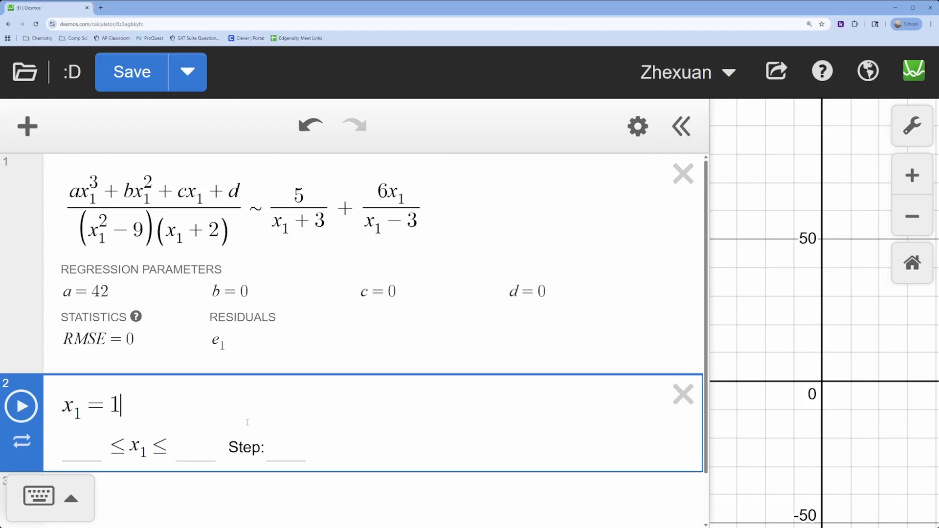
pyautogui.click(212, 292)
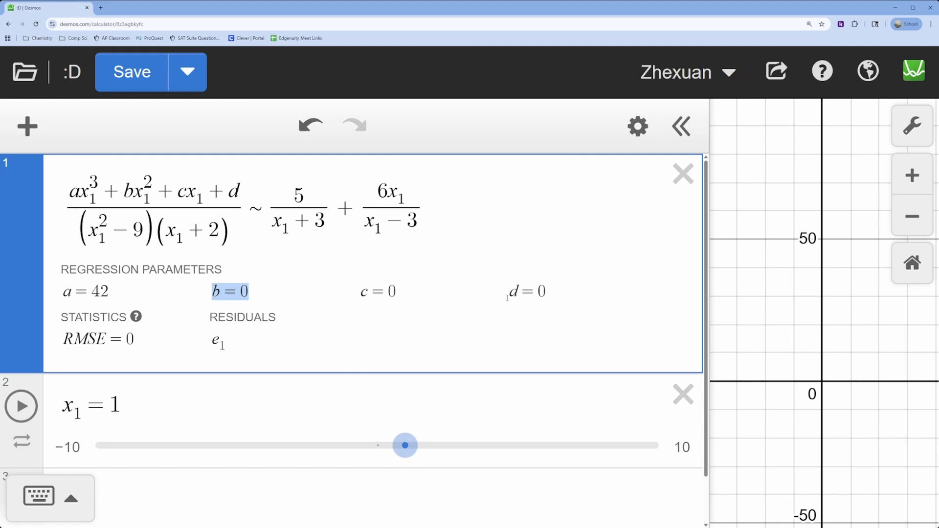
pyautogui.click(121, 406)
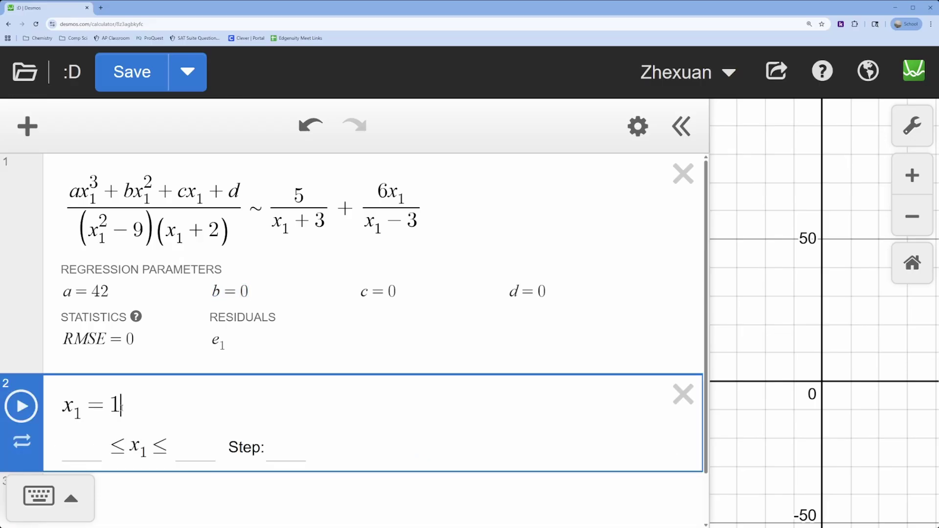
# Turn x₁ into the list [1, 1.1, 1.2, 1.3], refitting to a = 6, b = 35, c = 31, d = −30
pyautogui.write(',')
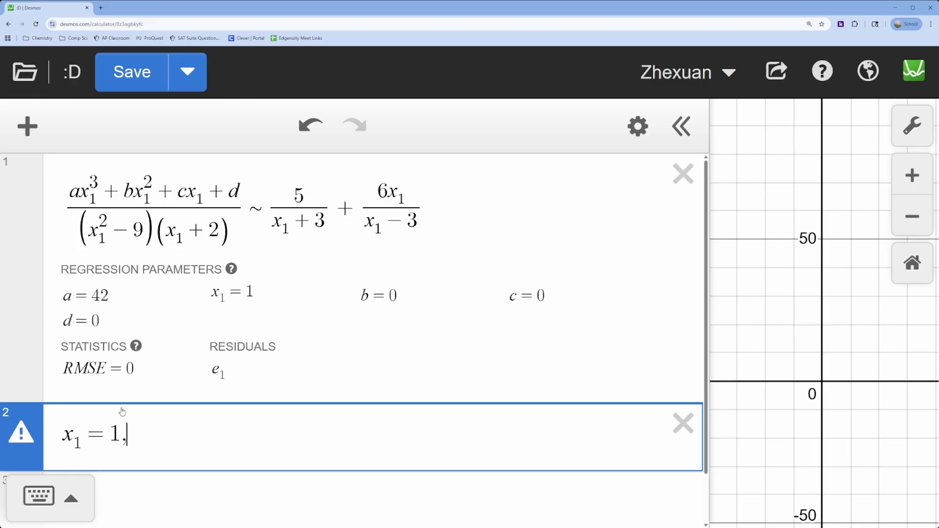
pyautogui.write('1.1')
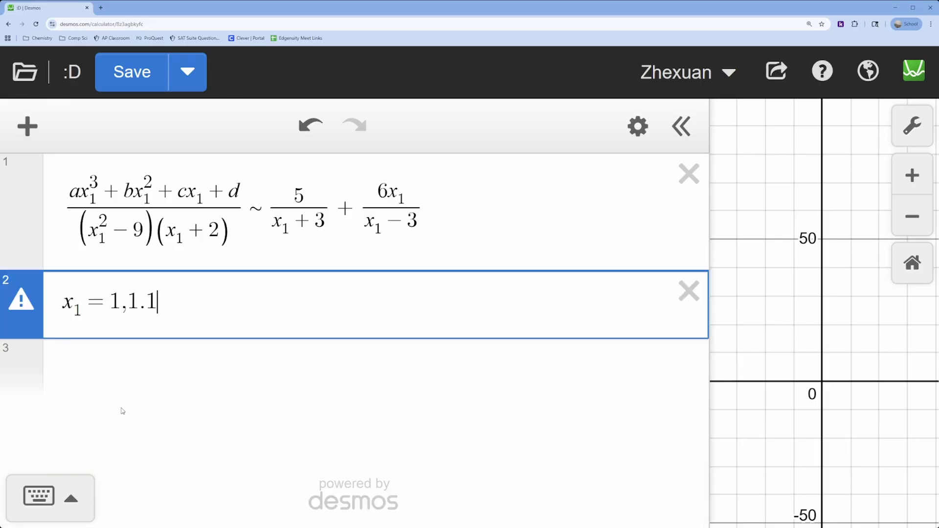
pyautogui.write(',1.2,1.2')
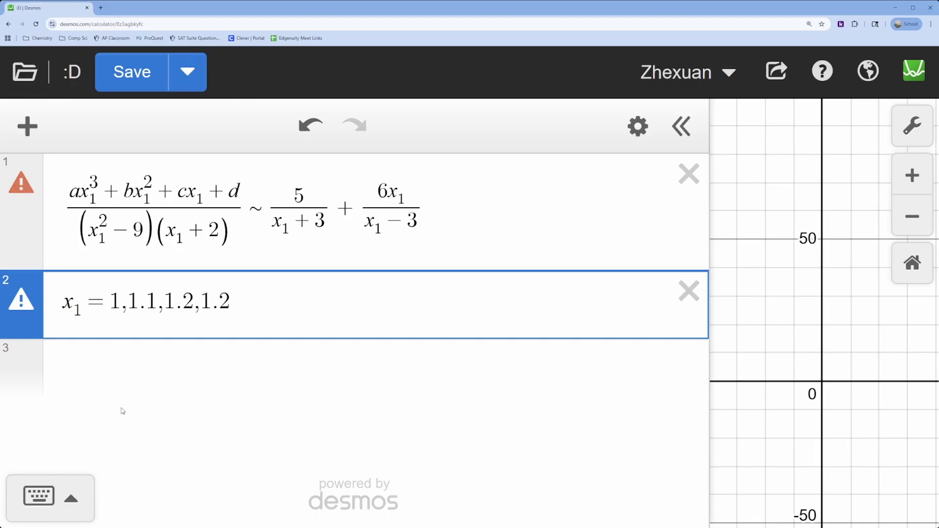
pyautogui.press('BackSpace')
pyautogui.write('3')
pyautogui.moveTo(28, 304)
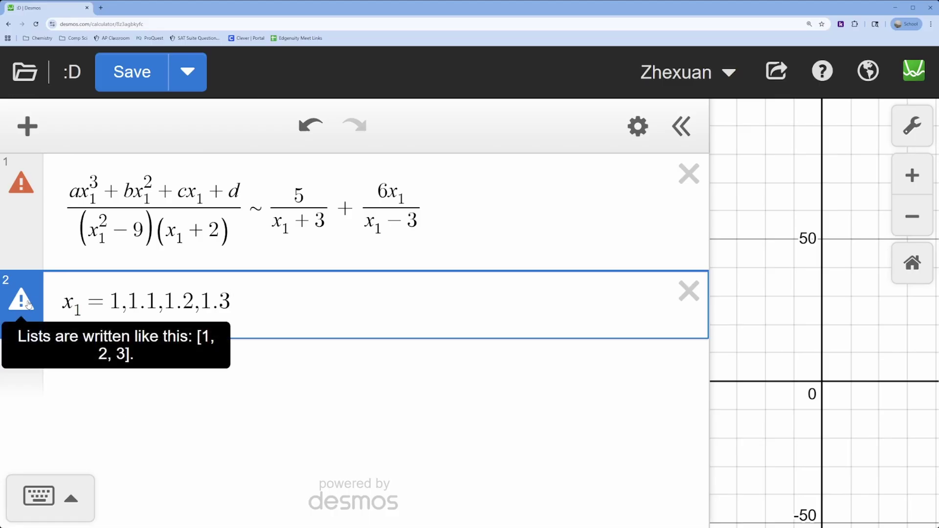
pyautogui.click(110, 313)
pyautogui.write('[')
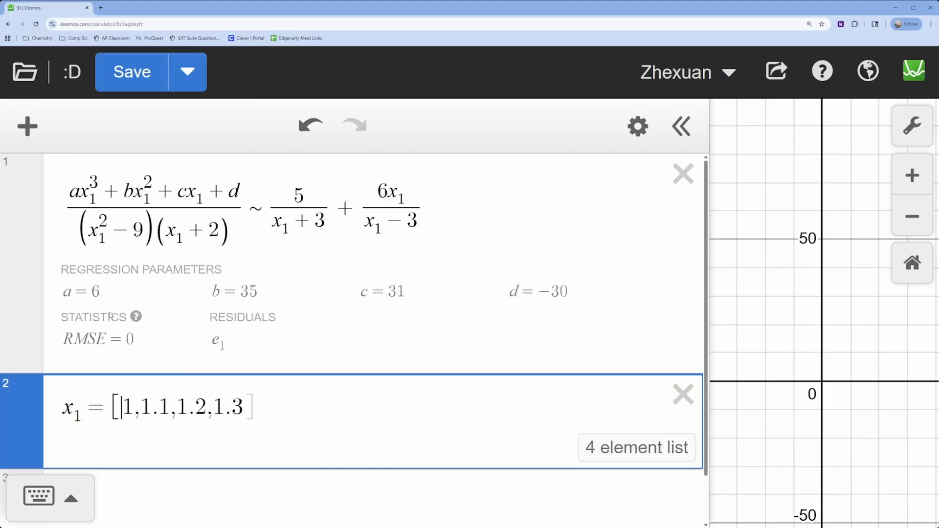
pyautogui.click(282, 411)
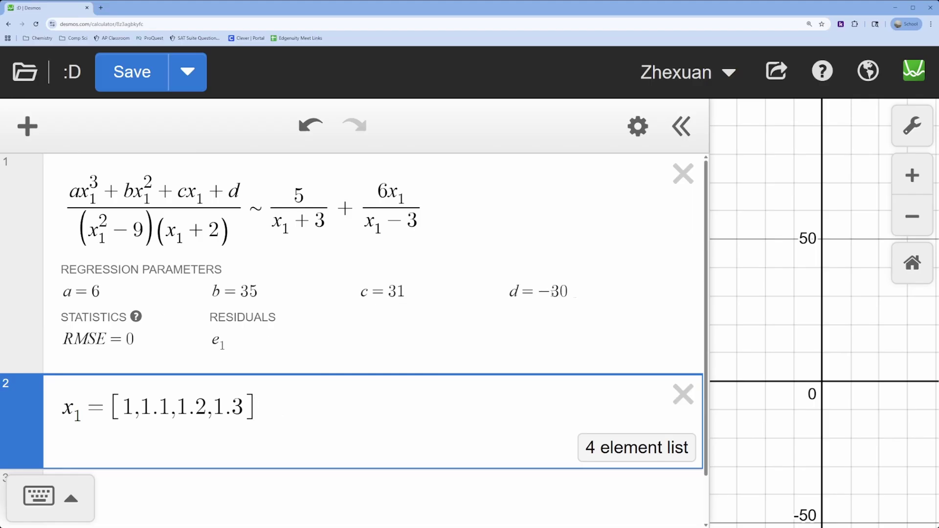
pyautogui.moveTo(575, 296); pyautogui.dragTo(185, 294)
pyautogui.doubleClick(84, 292)
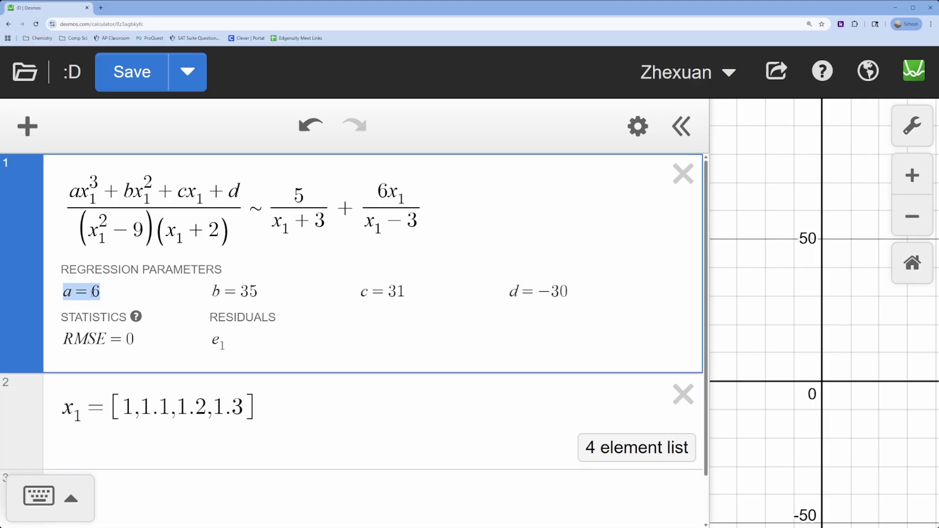
# Add the expression a+b+c, which evaluates to 72, and remove the extra empty row
pyautogui.scroll(-2, 479, 307)
pyautogui.click(258, 459)
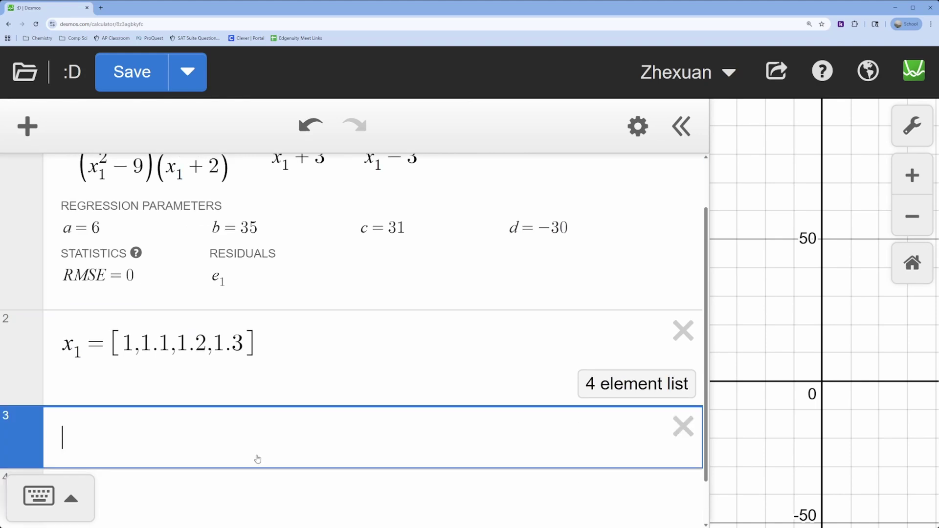
pyautogui.write('a+b+c')
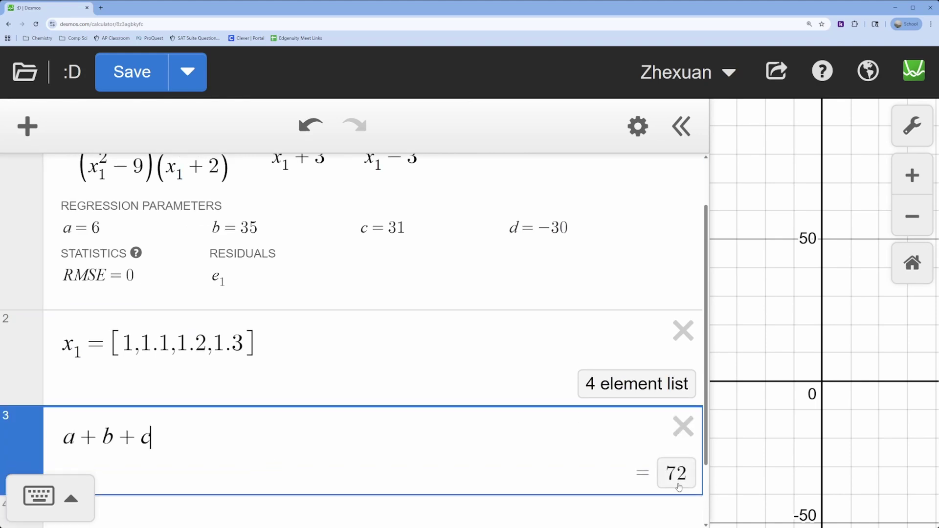
pyautogui.press('Return')
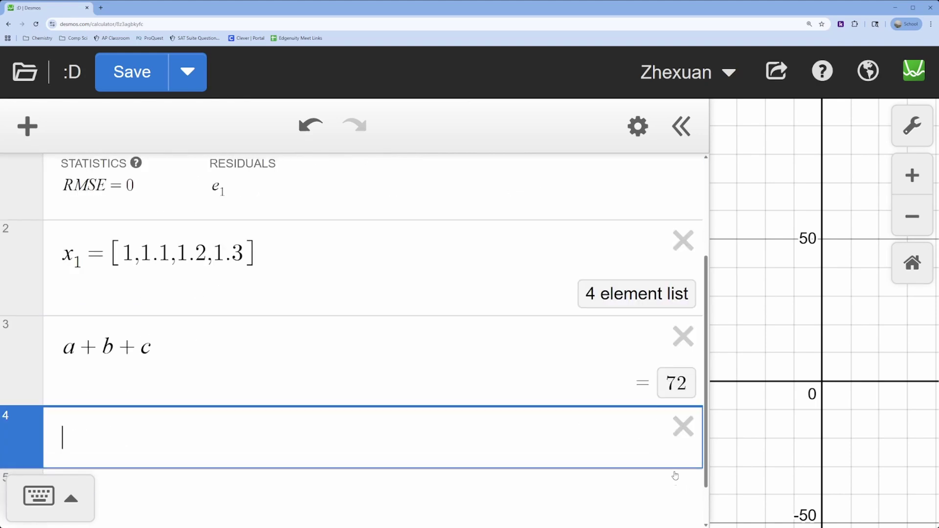
pyautogui.click(683, 428)
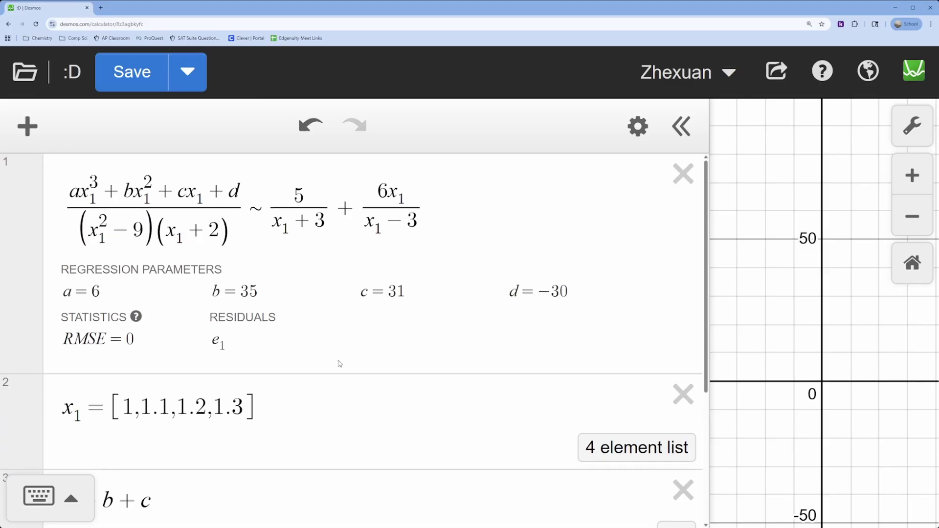
pyautogui.scroll(-1, 340, 362)
# Replace the x₁ list [1,1.1,1.2,1.3] with random(4)
pyautogui.moveTo(245, 369); pyautogui.dragTo(133, 378)
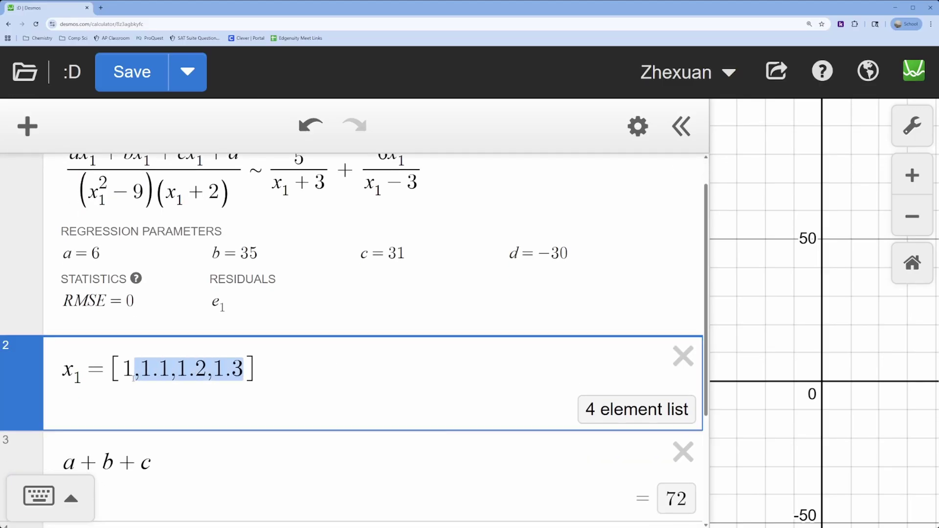
pyautogui.doubleClick(137, 376)
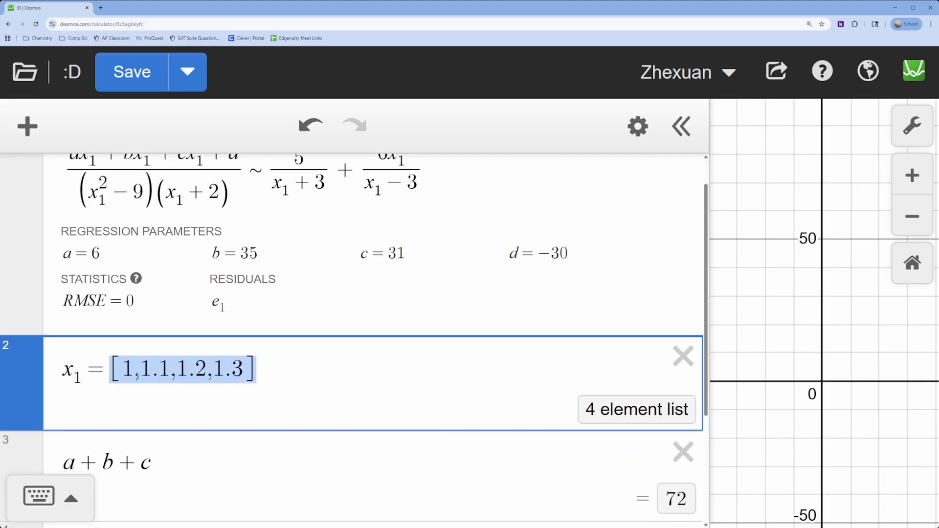
pyautogui.write('ran')
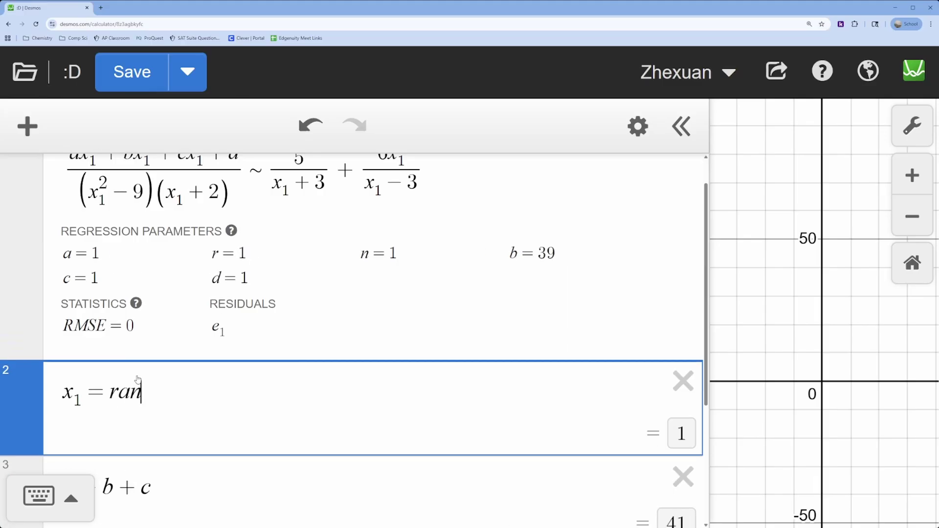
pyautogui.write('dom(')
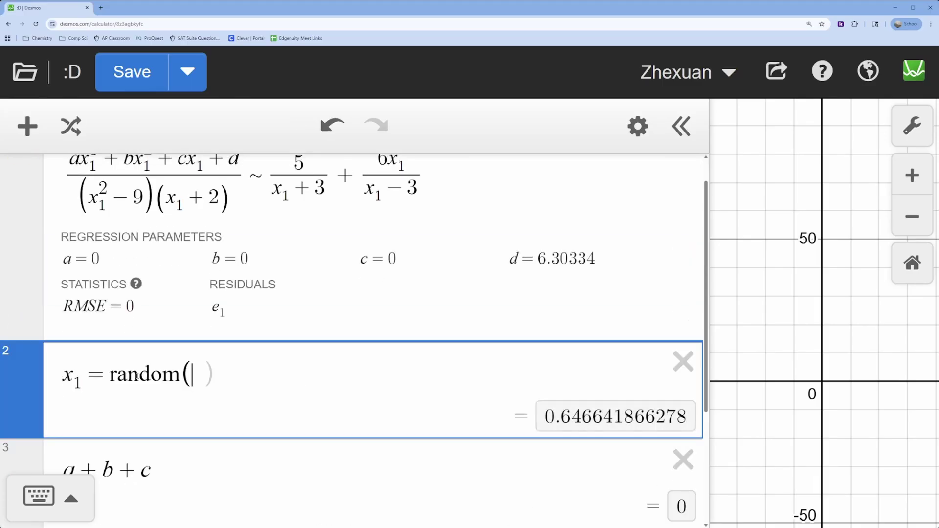
pyautogui.write('4)')
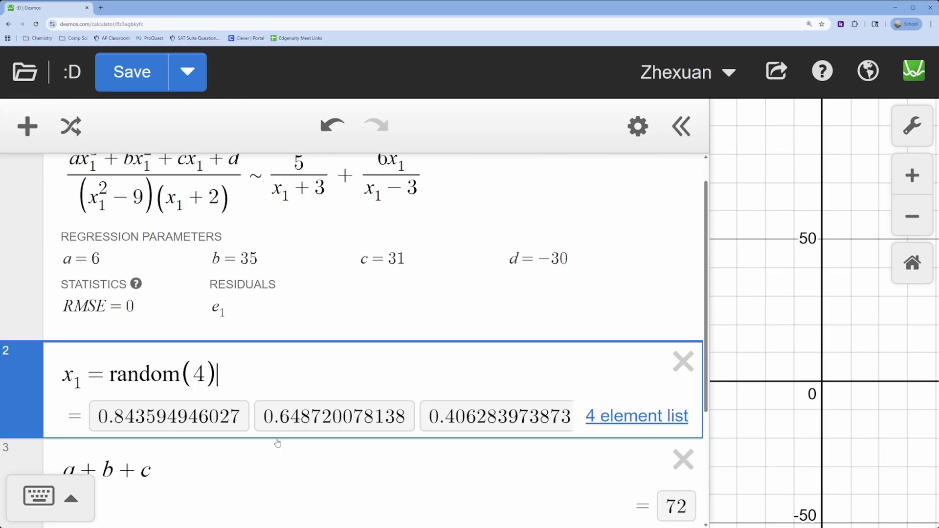
# Check that the fit still gives a=6, b=35, c=31, d=−30 with the random x₁ values
pyautogui.click(314, 417)
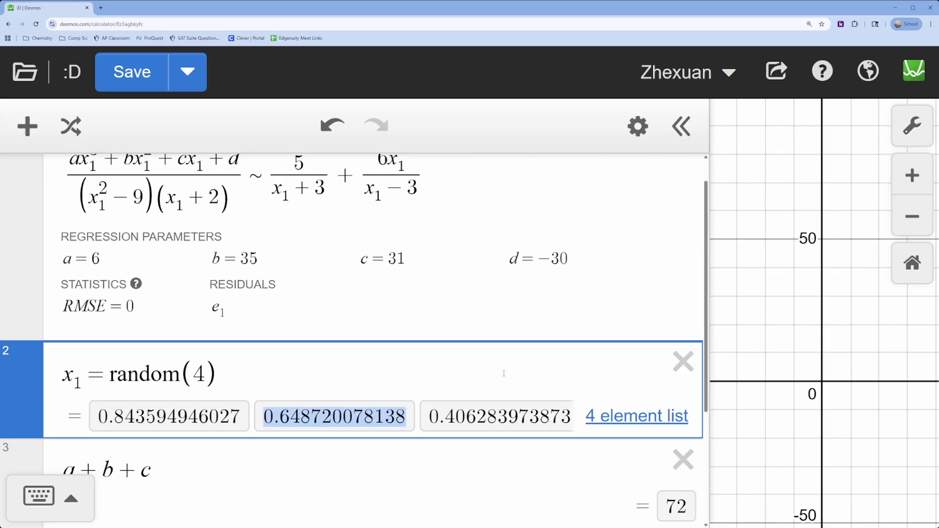
pyautogui.click(412, 258)
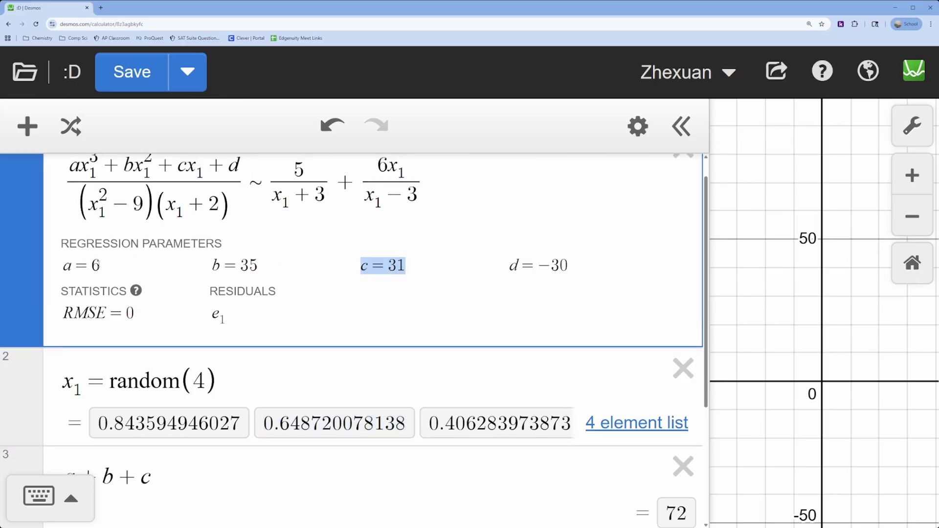
pyautogui.click(90, 265)
pyautogui.moveTo(82, 387); pyautogui.dragTo(65, 384)
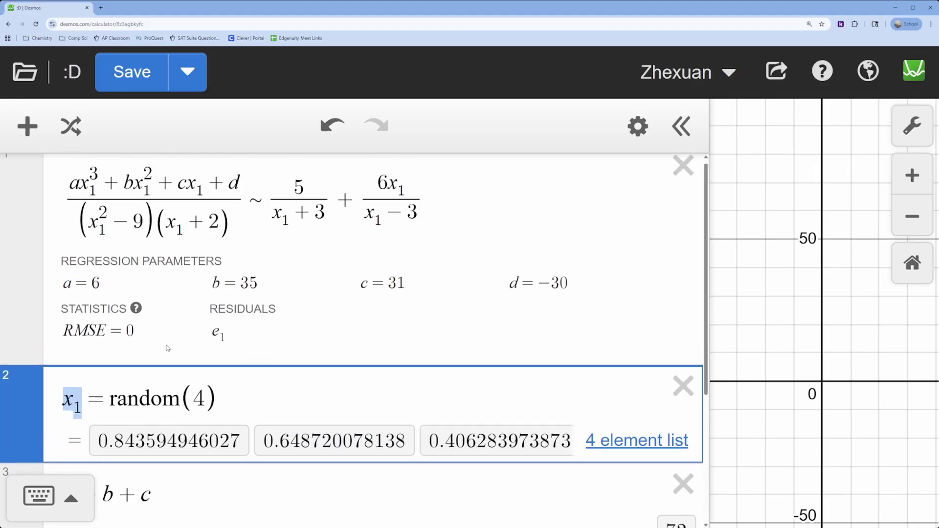
pyautogui.scroll(1, 166, 352)
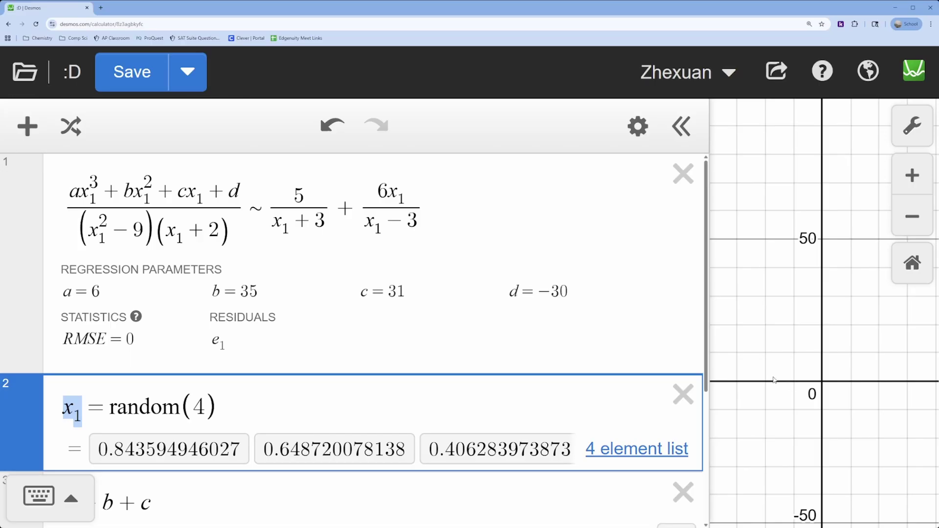
pyautogui.click(87, 293)
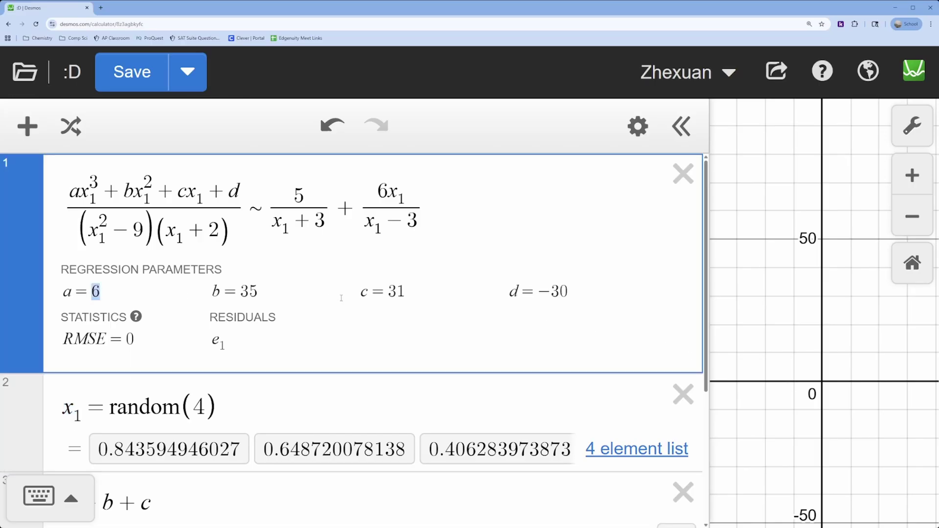
pyautogui.doubleClick(545, 299)
pyautogui.doubleClick(387, 294)
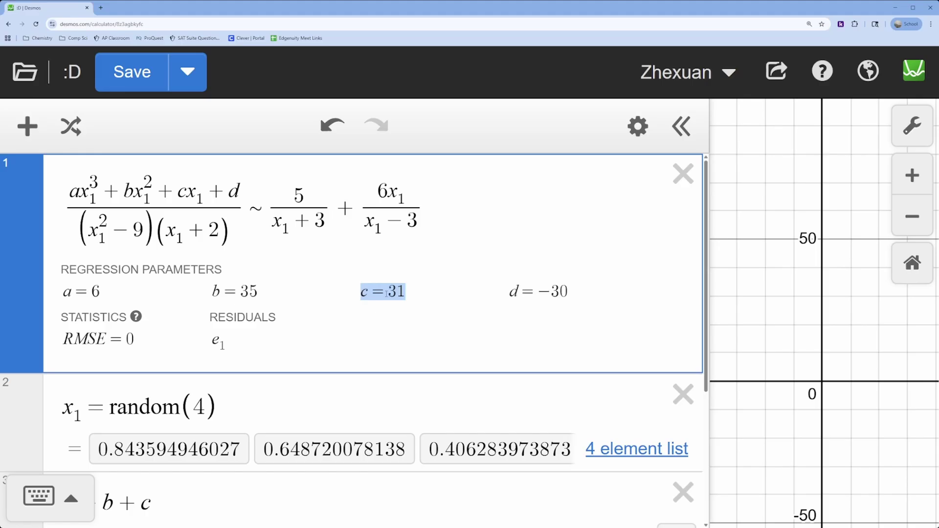
# Change x₁ to random(3) and compare the new a, b, d values, with c now 0
pyautogui.click(208, 409)
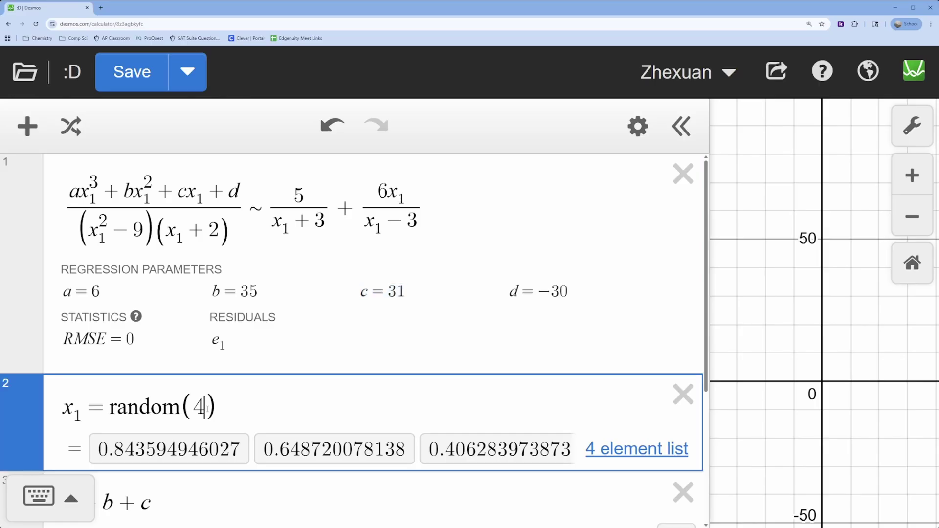
pyautogui.press('BackSpace')
pyautogui.write('3')
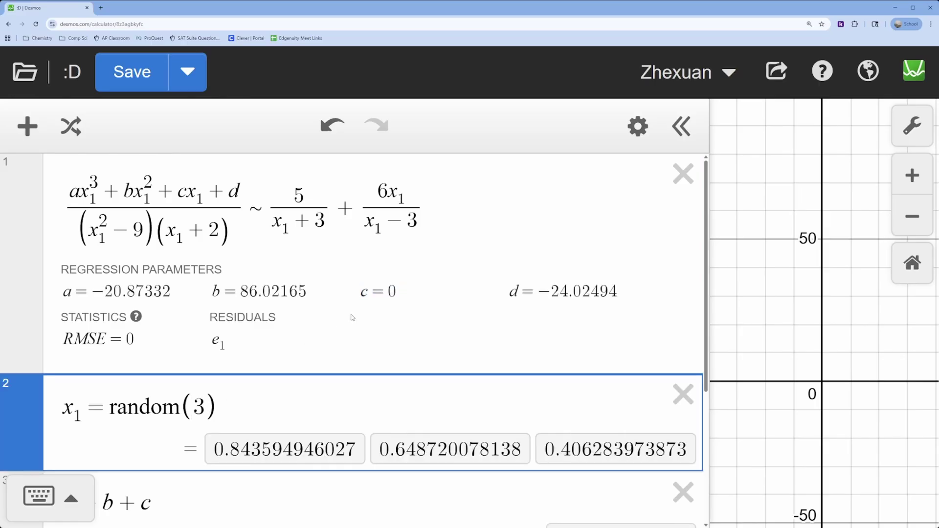
pyautogui.moveTo(398, 292); pyautogui.dragTo(372, 292)
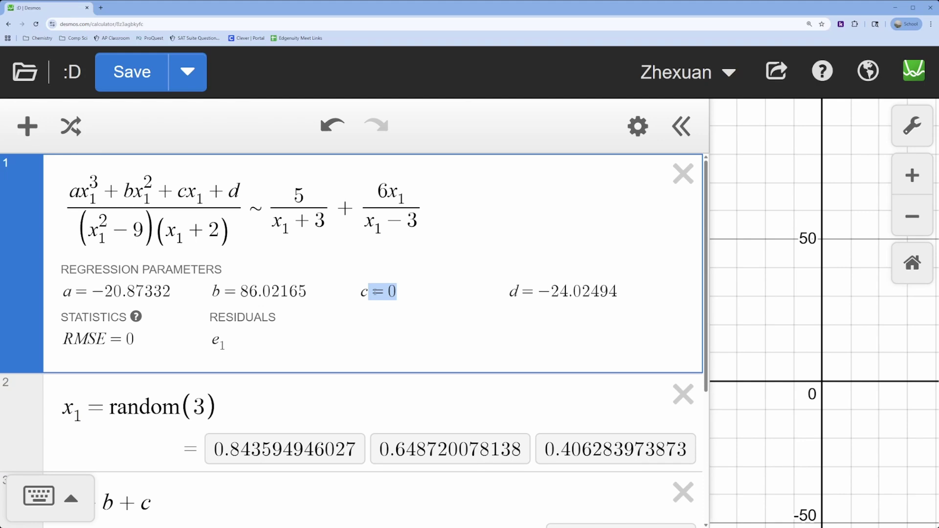
pyautogui.doubleClick(118, 292)
pyautogui.moveTo(211, 292); pyautogui.dragTo(321, 292)
pyautogui.tripleClick(565, 292)
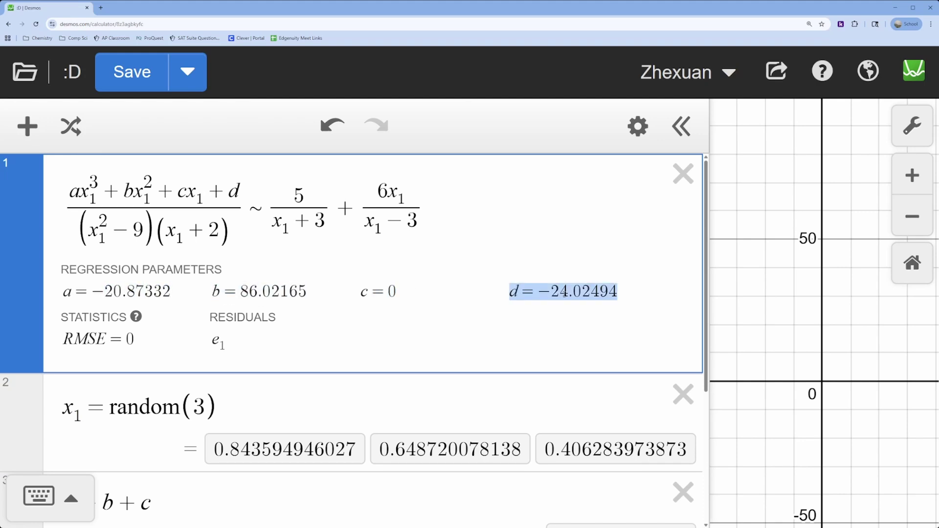
# Try sample counts 2, 1, 4 and 5, then set x₁ to random(10)
pyautogui.click(204, 406)
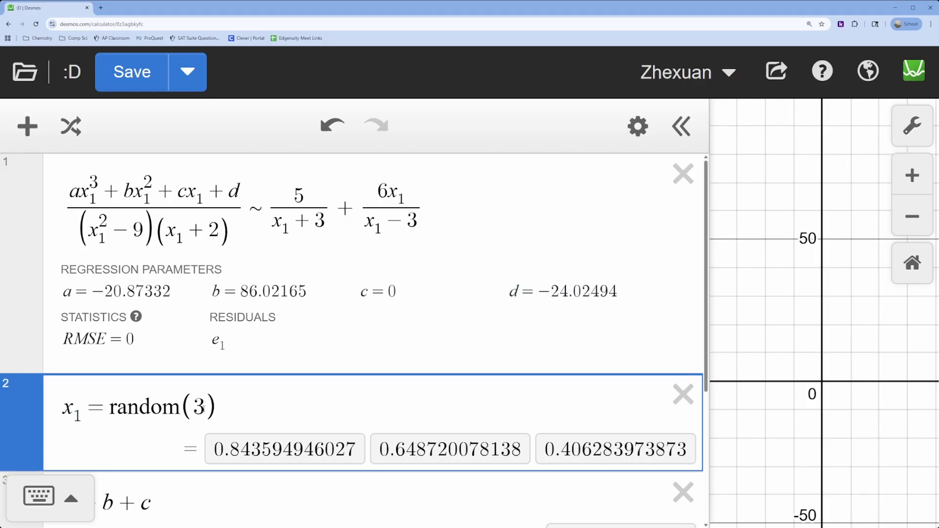
pyautogui.press('BackSpace')
pyautogui.write('2')
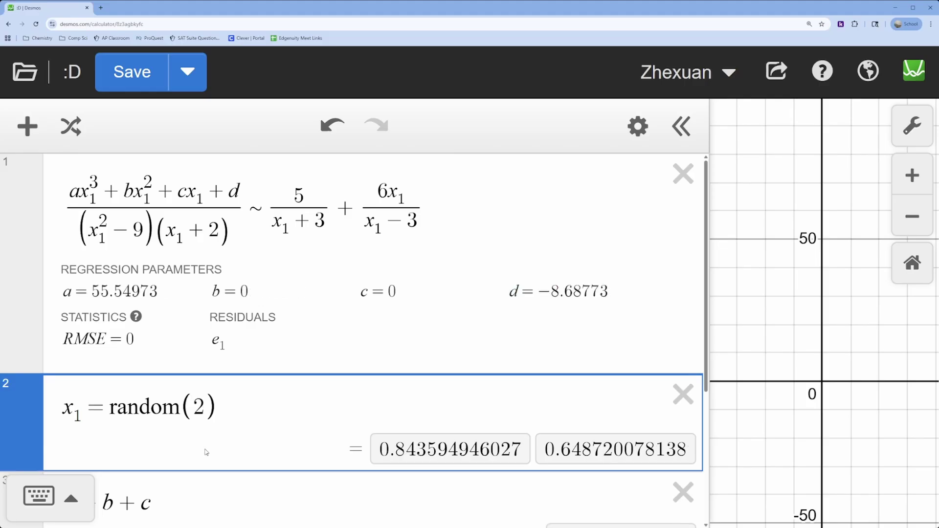
pyautogui.press('BackSpace')
pyautogui.write('1')
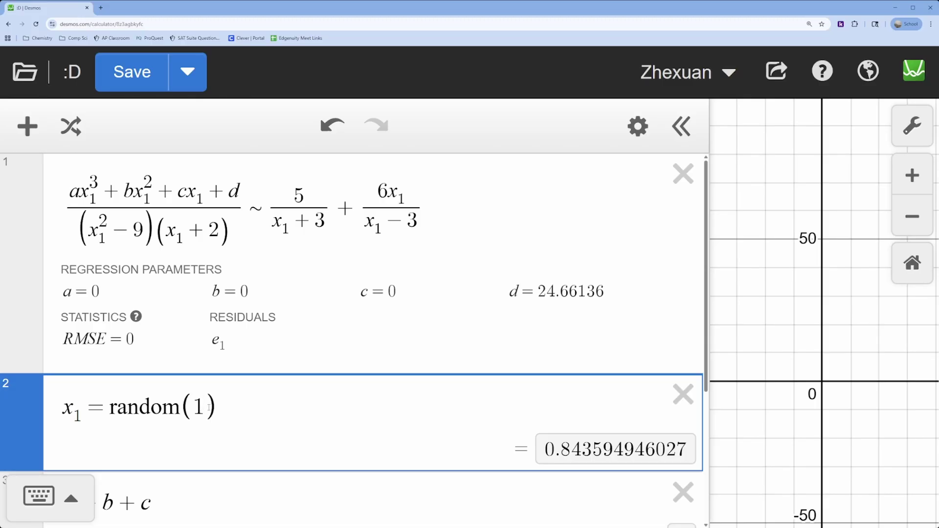
pyautogui.press('BackSpace')
pyautogui.write('4')
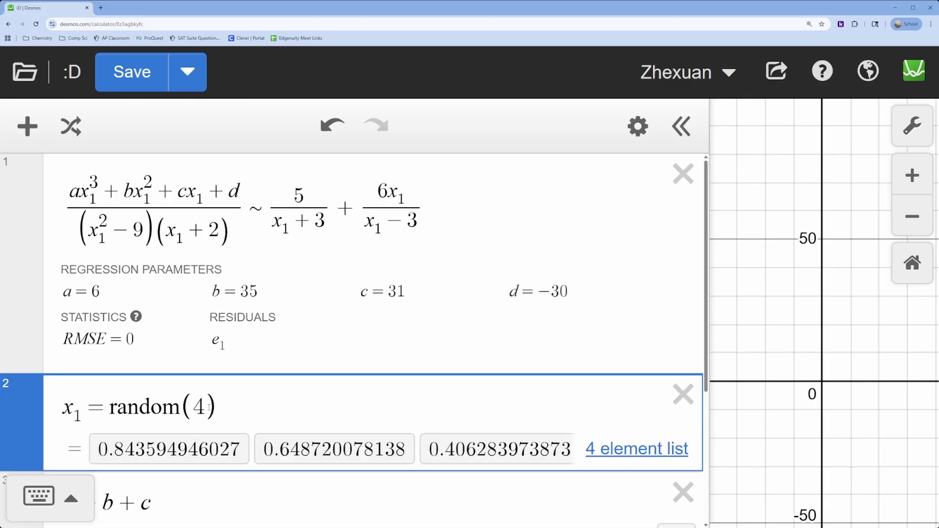
pyautogui.press('BackSpace')
pyautogui.write('5')
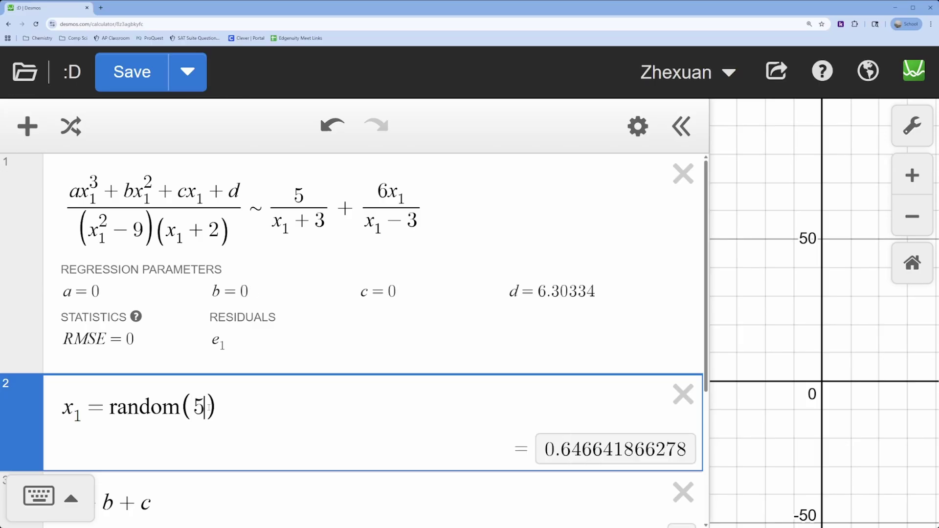
pyautogui.press('BackSpace')
pyautogui.write('10')
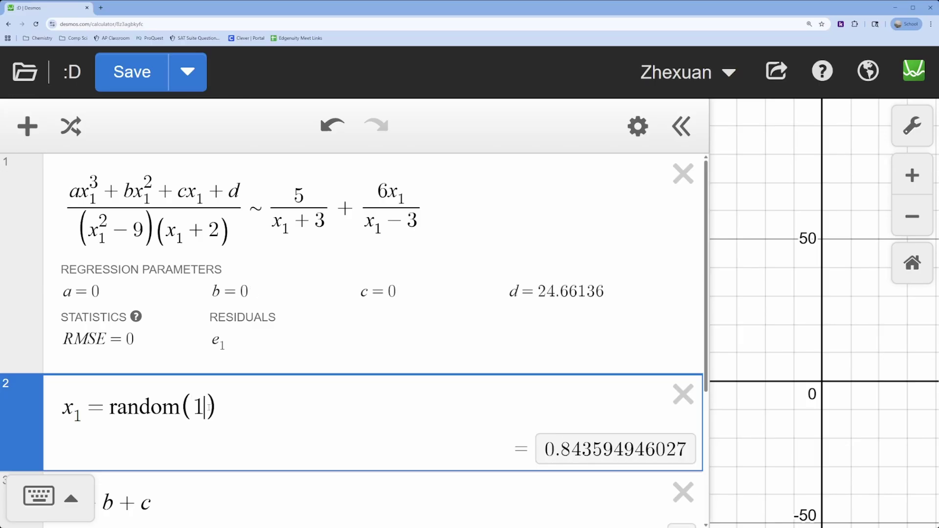
pyautogui.scroll(-3, 257, 482)
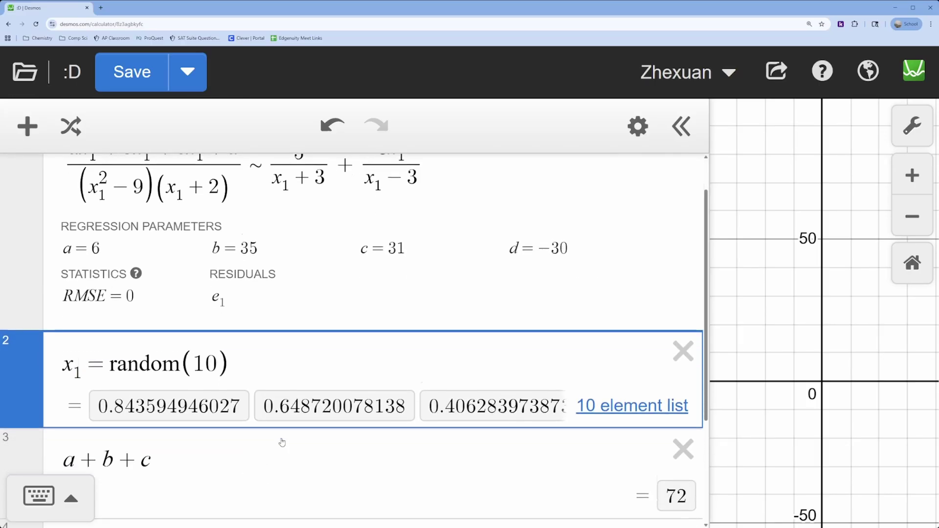
pyautogui.scroll(3, 282, 441)
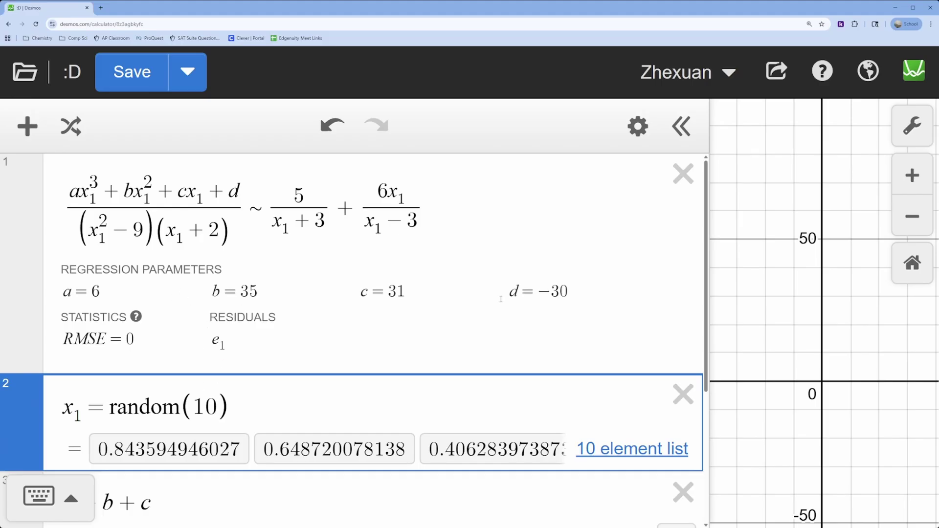
pyautogui.scroll(-4, 501, 301)
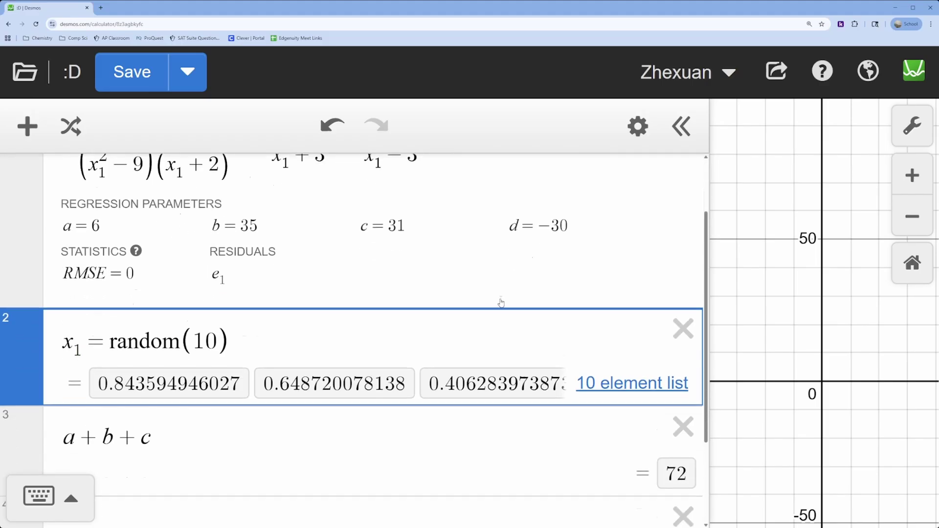
pyautogui.moveTo(675, 386); pyautogui.dragTo(641, 401)
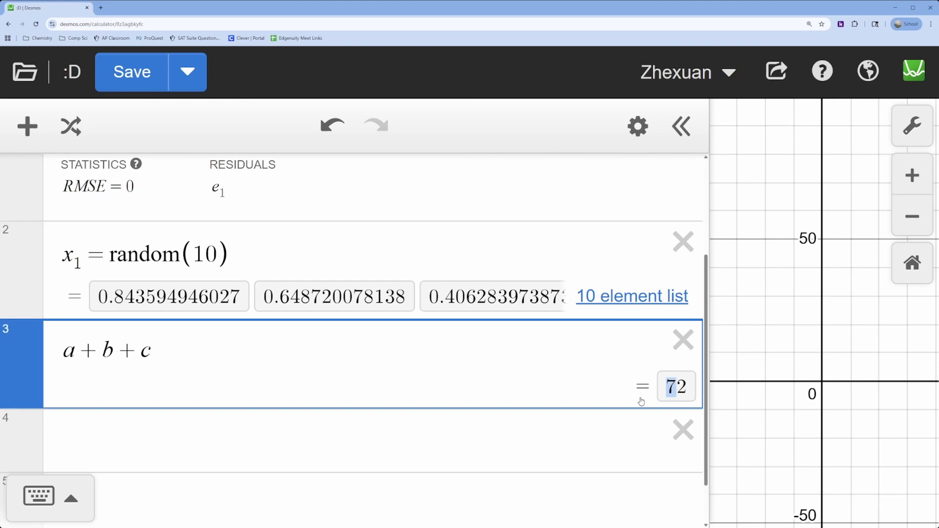
pyautogui.scroll(4, 546, 395)
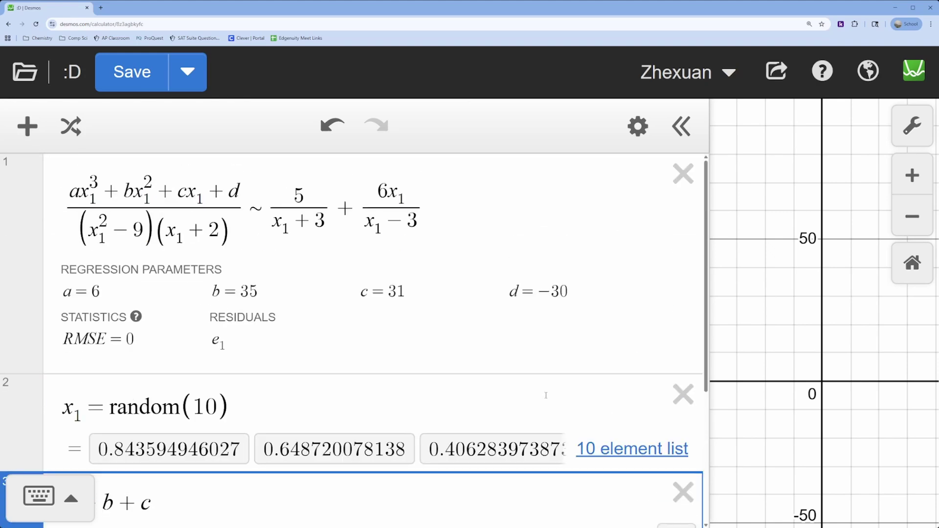